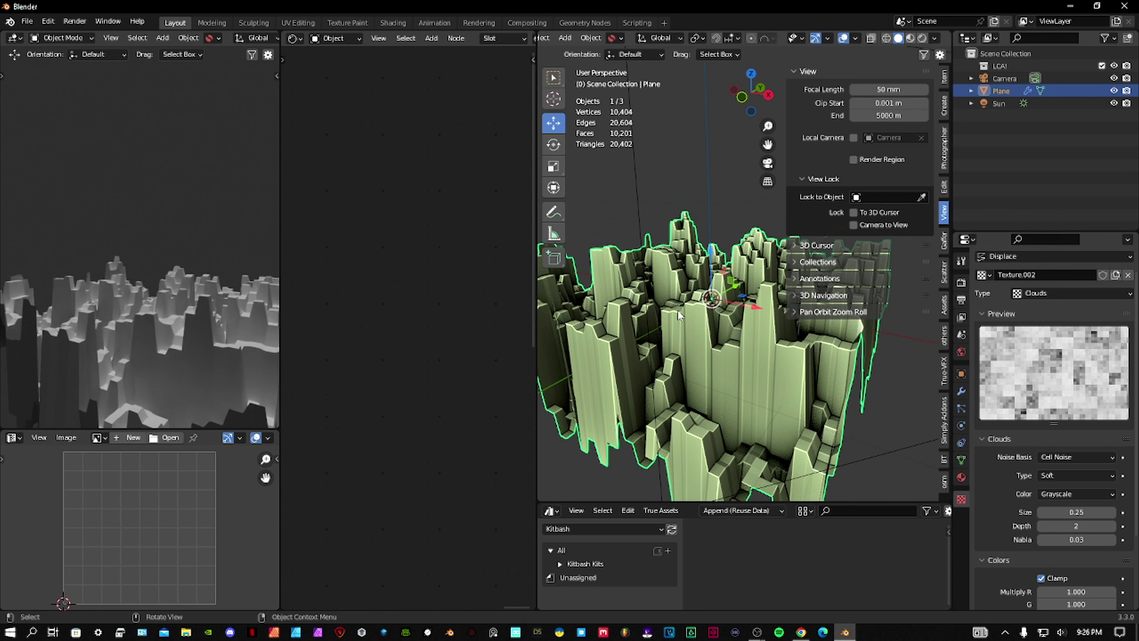
middle_drag(677, 311, 696, 332)
scroll(145, 336, up, 5)
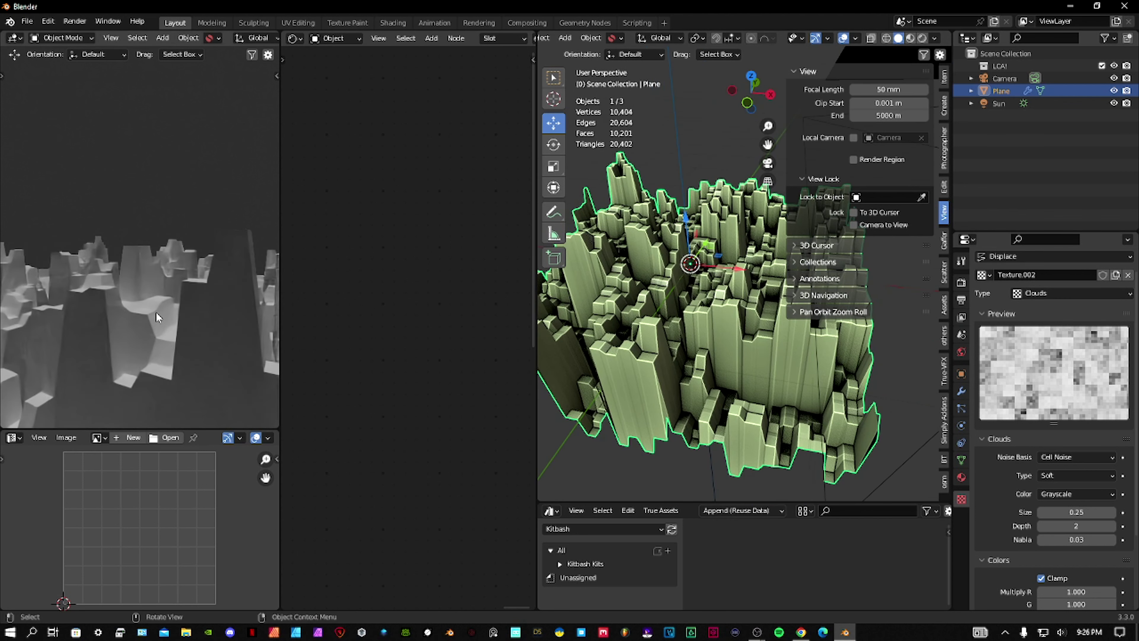
middle_drag(156, 312, 150, 288)
middle_drag(734, 327, 707, 341)
scroll(1082, 553, down, 5)
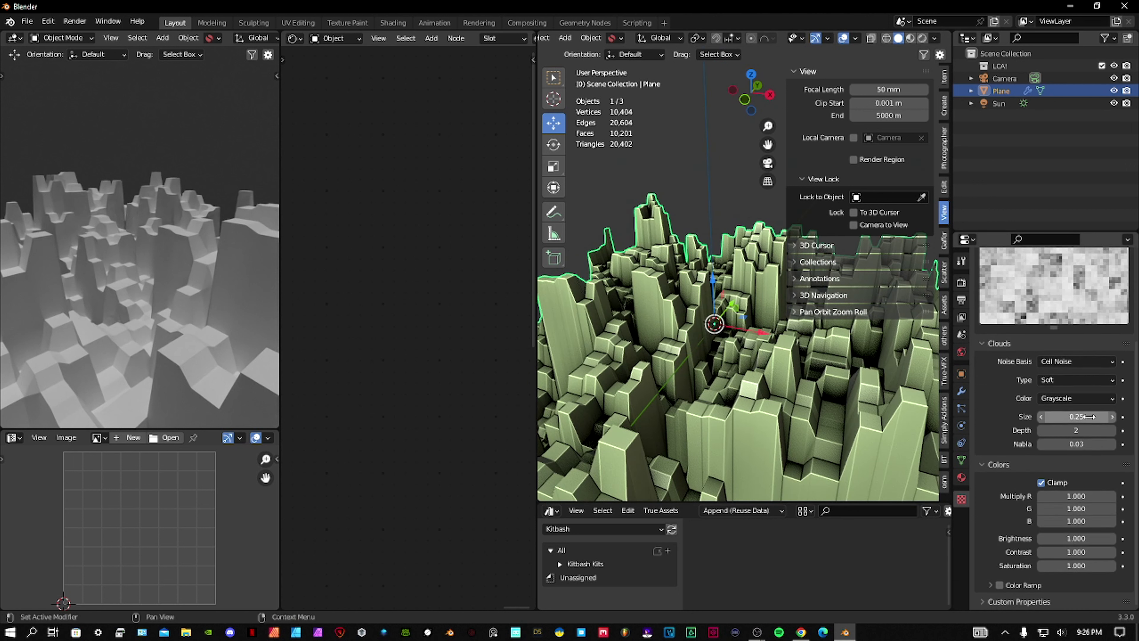
Try the Hard type on the displacement's Clouds texture, comparing it with Soft, and restore Soft
click(1078, 380)
click(1077, 407)
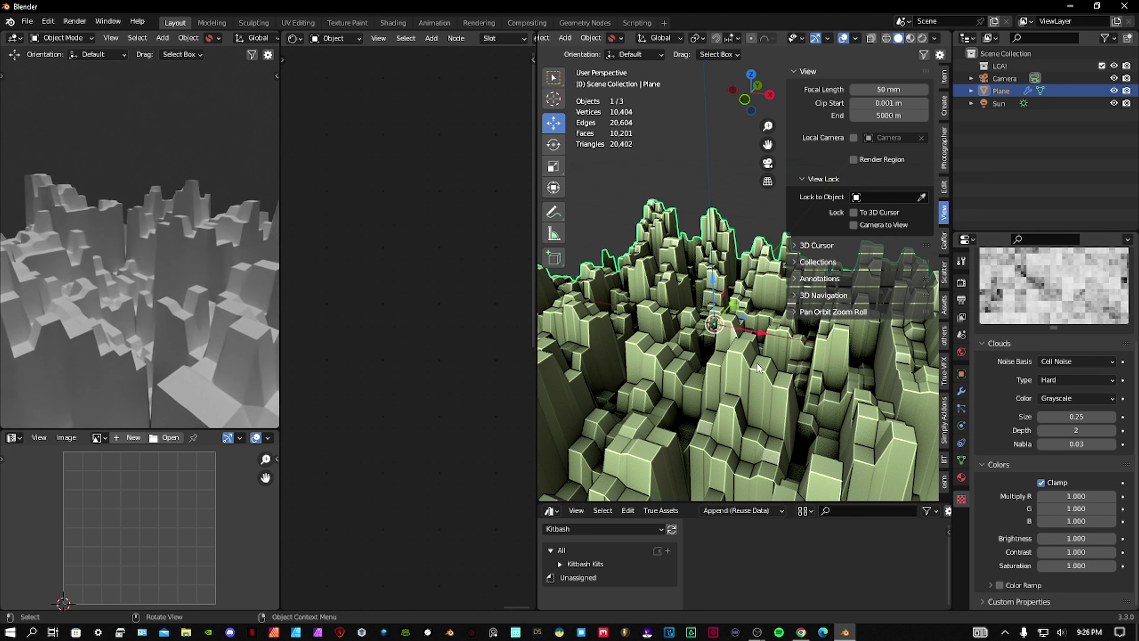
shift+middle_drag(757, 363, 729, 348)
click(1090, 381)
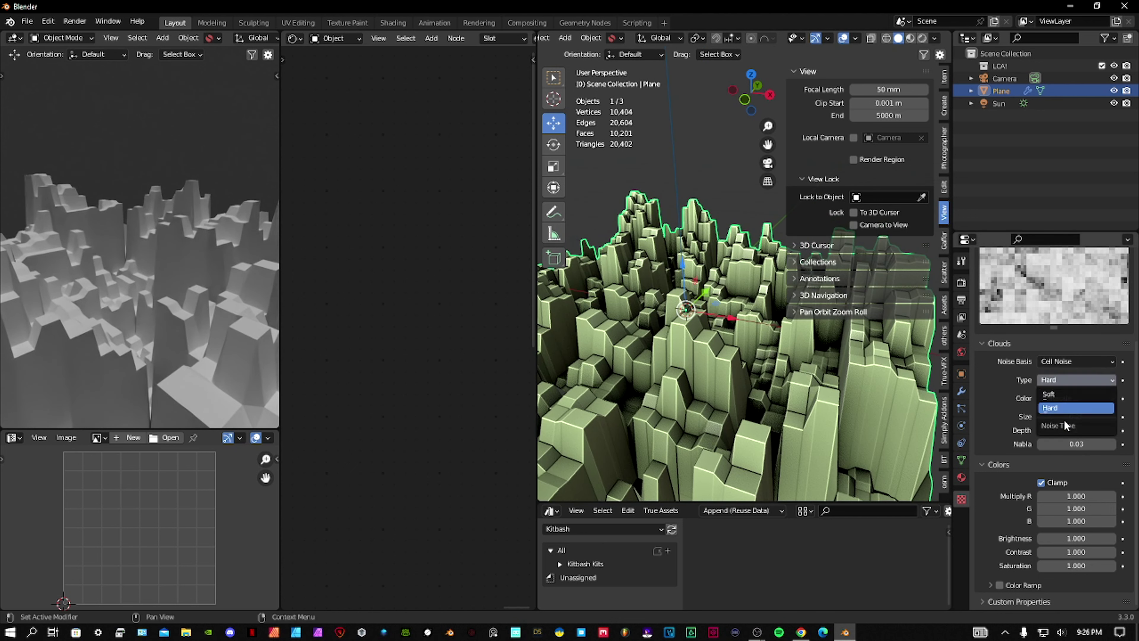
click(1071, 395)
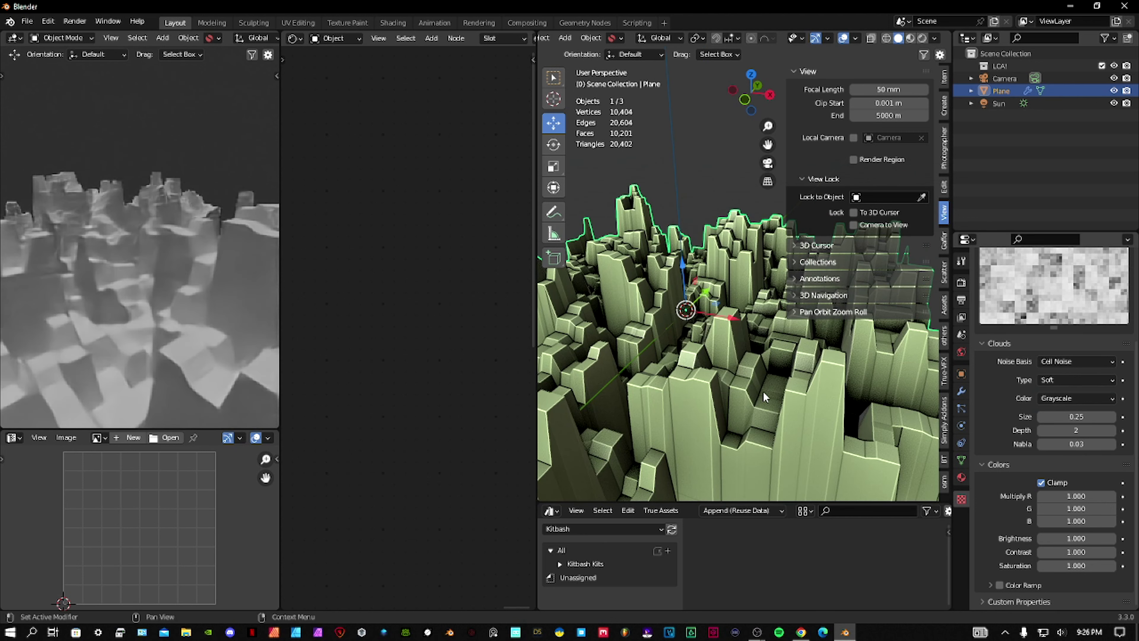
click(1071, 399)
click(1071, 412)
click(1070, 379)
click(1069, 394)
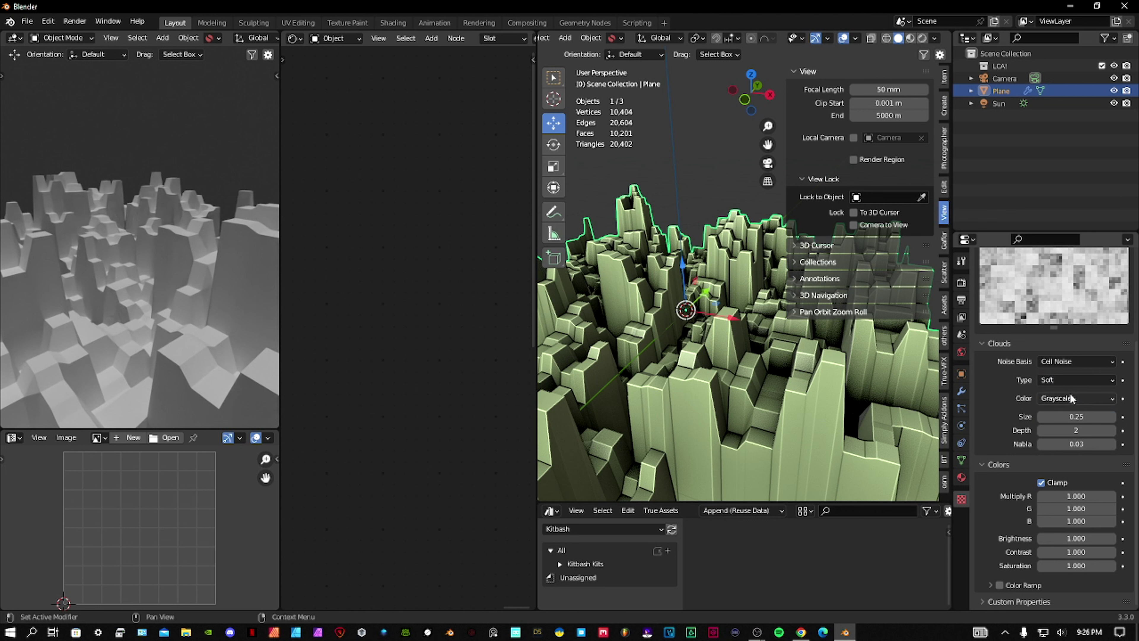
Create a new material on the displaced Plane
shift+middle_drag(780, 372, 772, 347)
key(z)
click(213, 249)
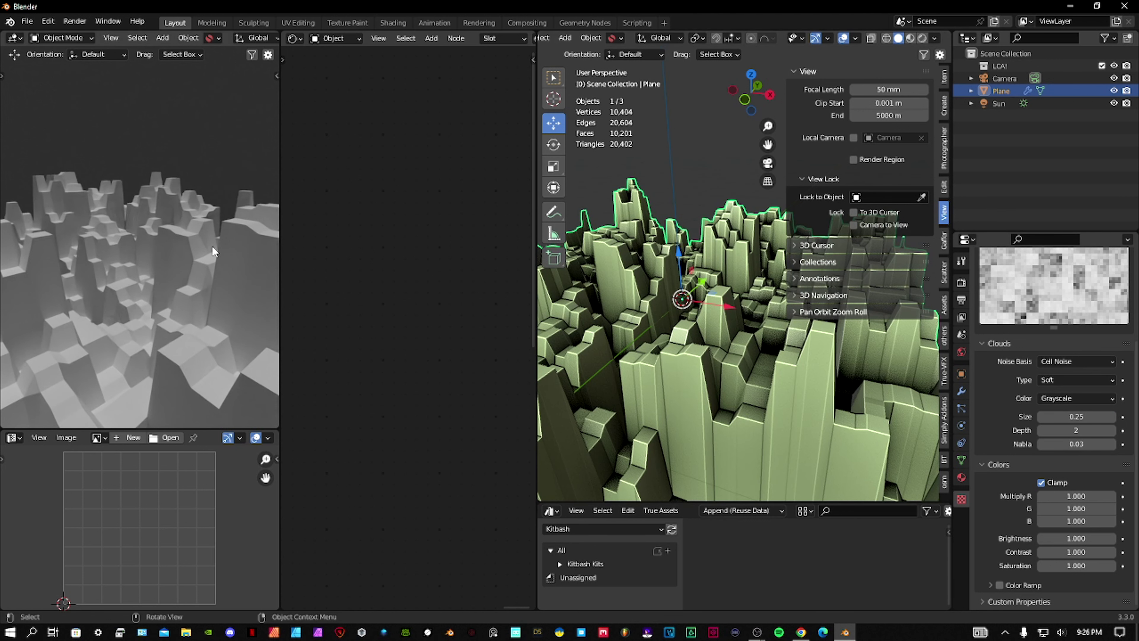
scroll(213, 251, down, 3)
middle_drag(637, 352, 639, 353)
click(961, 477)
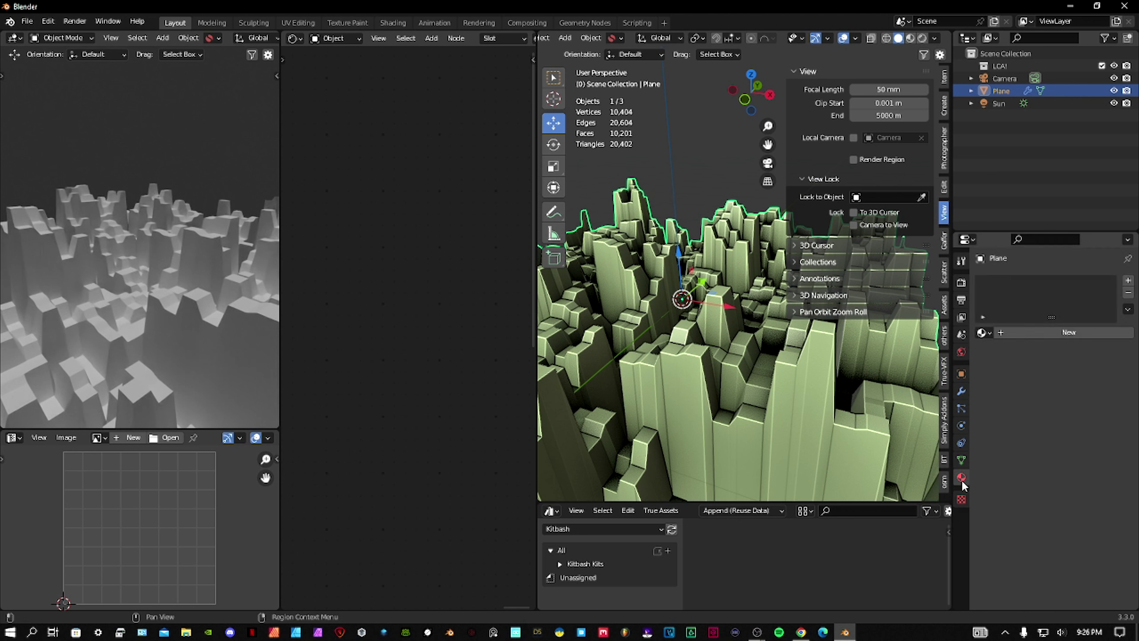
click(1063, 337)
Reposition the Principled BSDF node and add an image texture setup with Mapping and Texture Coordinate nodes to it
middle_drag(374, 296, 429, 305)
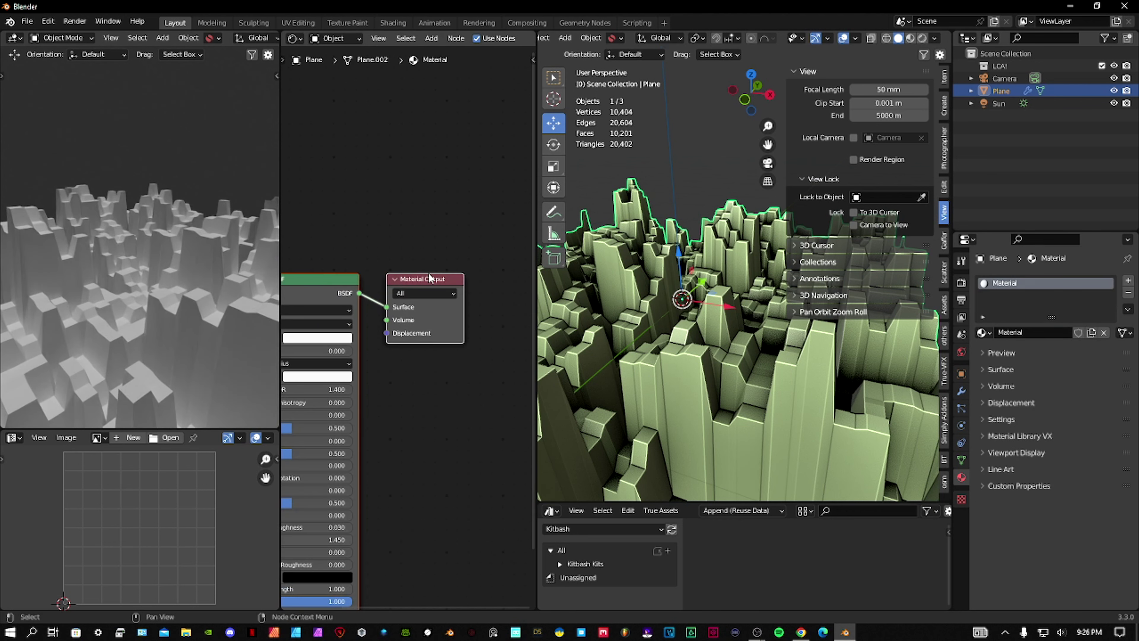
click(457, 278)
middle_drag(328, 339, 450, 267)
mouse_move(421, 214)
mouse_down()
mouse_move(389, 233)
mouse_move(408, 204)
mouse_up()
middle_drag(470, 226, 432, 226)
drag(405, 219, 400, 225)
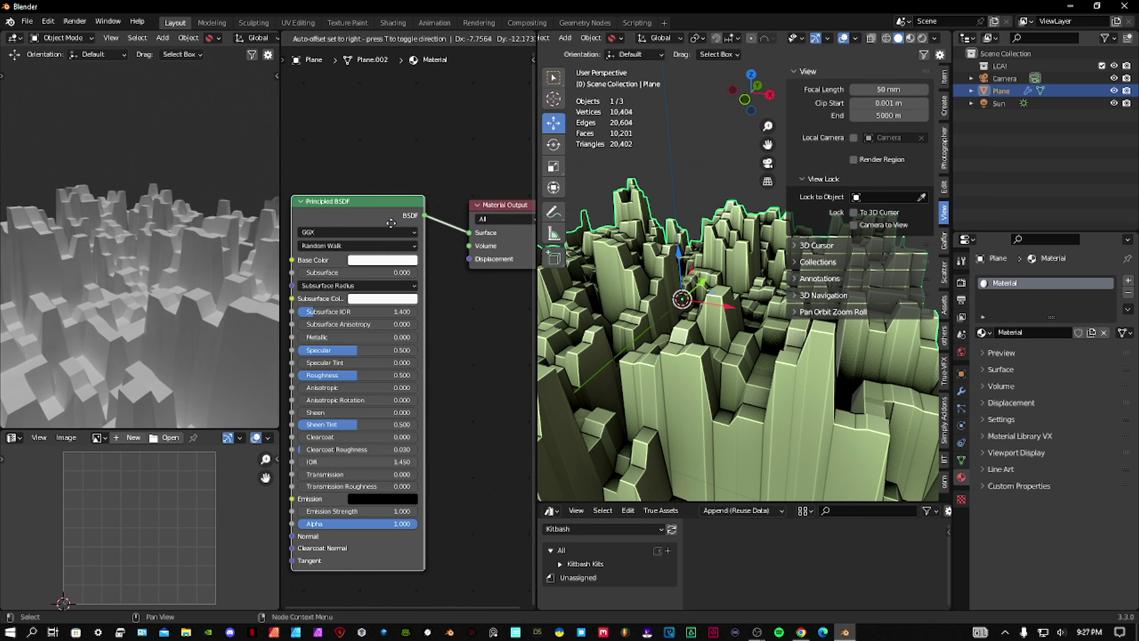
middle_drag(480, 220, 460, 214)
middle_drag(360, 222, 434, 222)
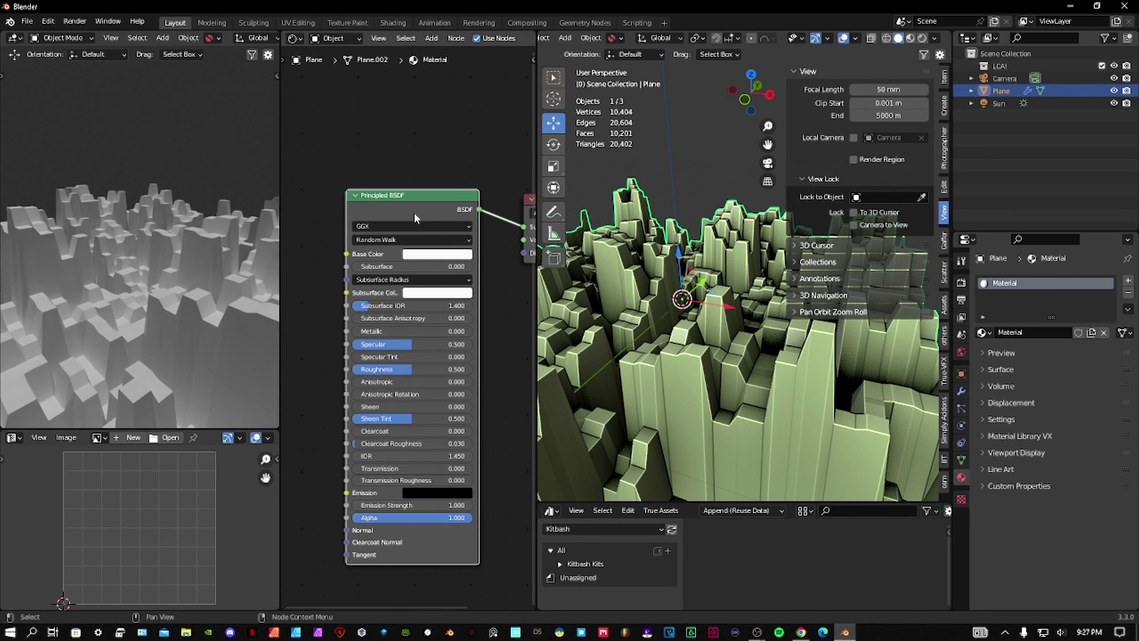
key(ctrl+t)
Connect the Texture Coordinate node's Object output to the Mapping node's Vector input
middle_drag(379, 261, 435, 286)
middle_drag(296, 293, 420, 303)
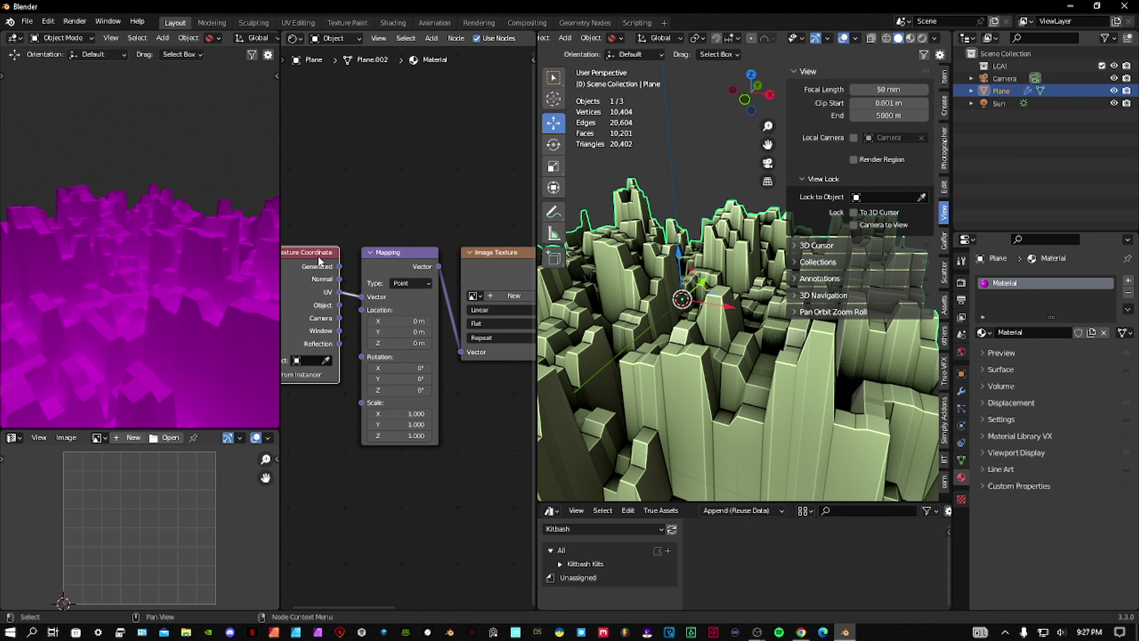
middle_drag(331, 301, 356, 305)
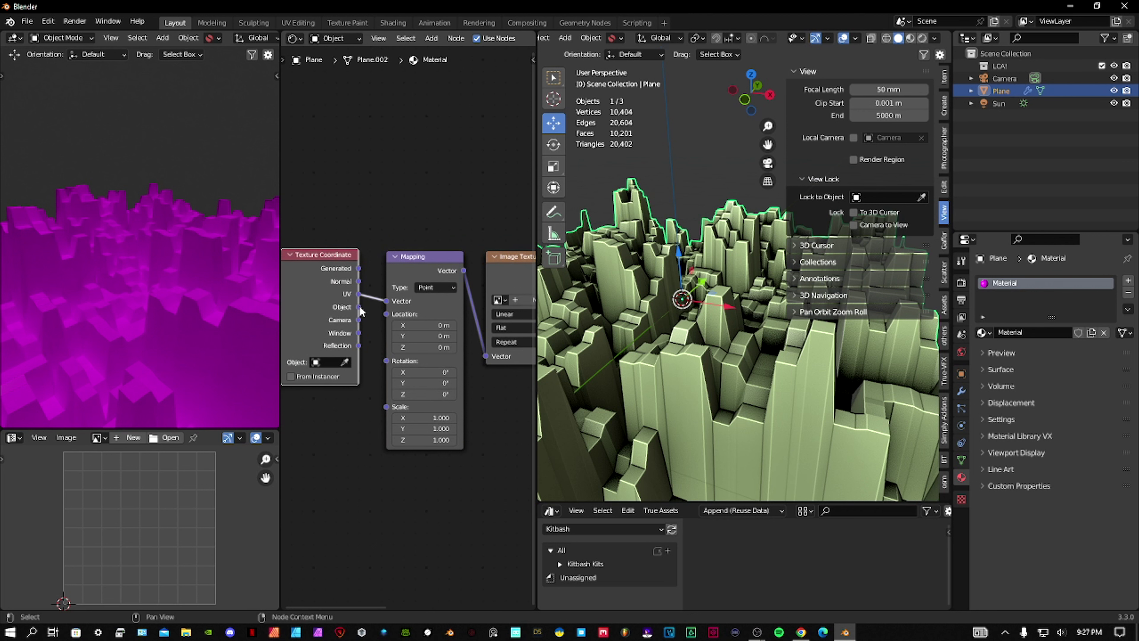
drag(358, 307, 388, 300)
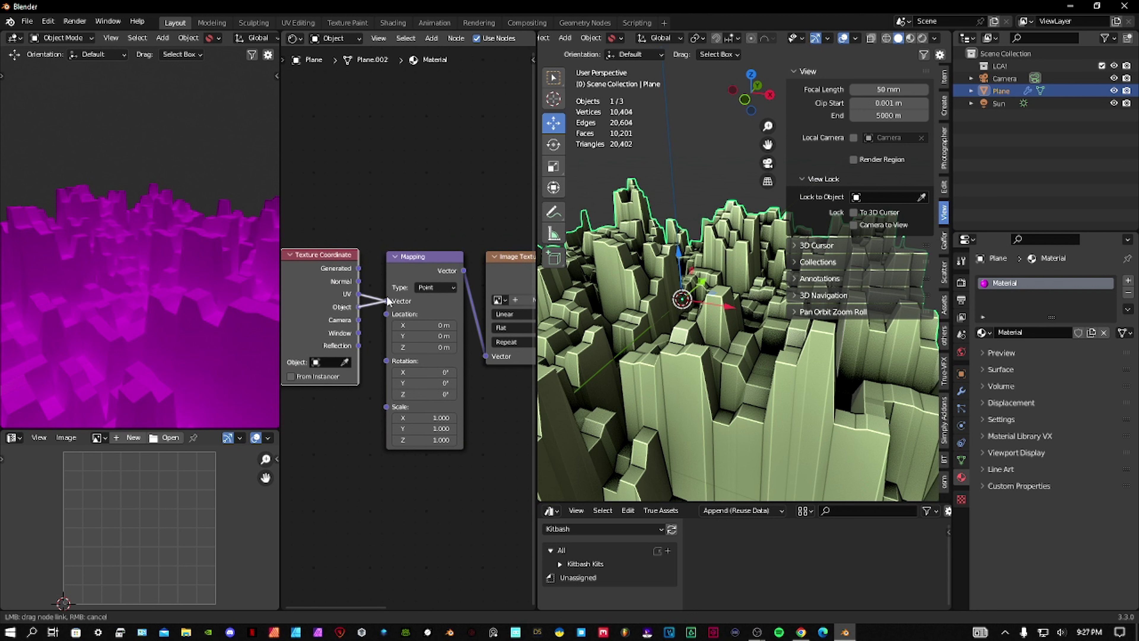
Start loading an image for the Image Texture node, maximize the file browser and enter the bookmarked surface folder
middle_drag(411, 303, 336, 304)
click(393, 248)
click(446, 293)
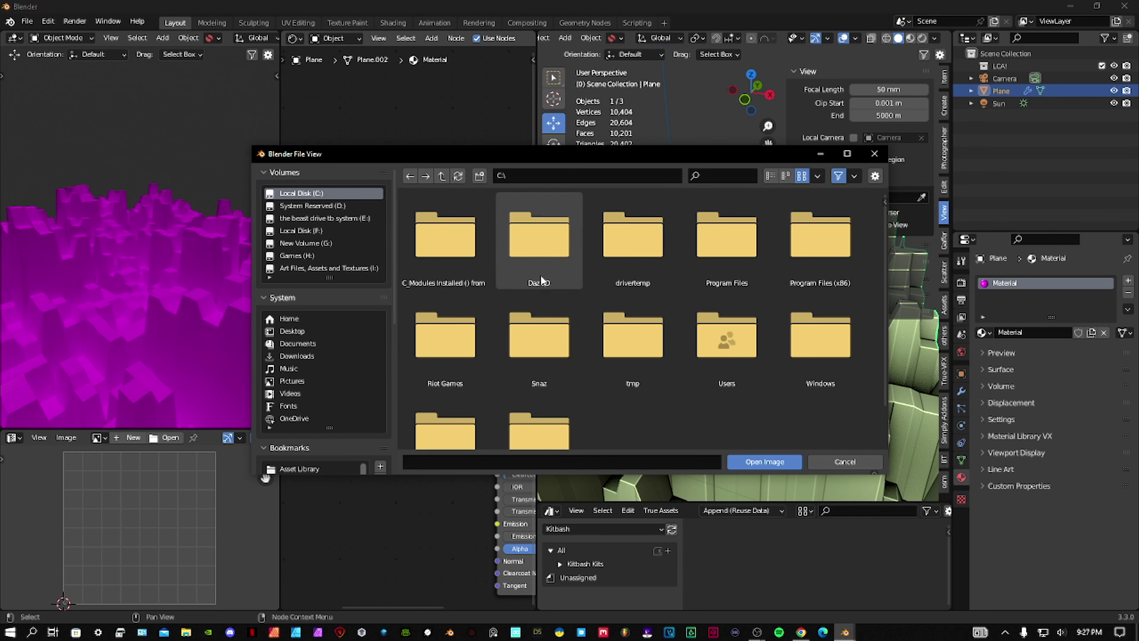
click(848, 154)
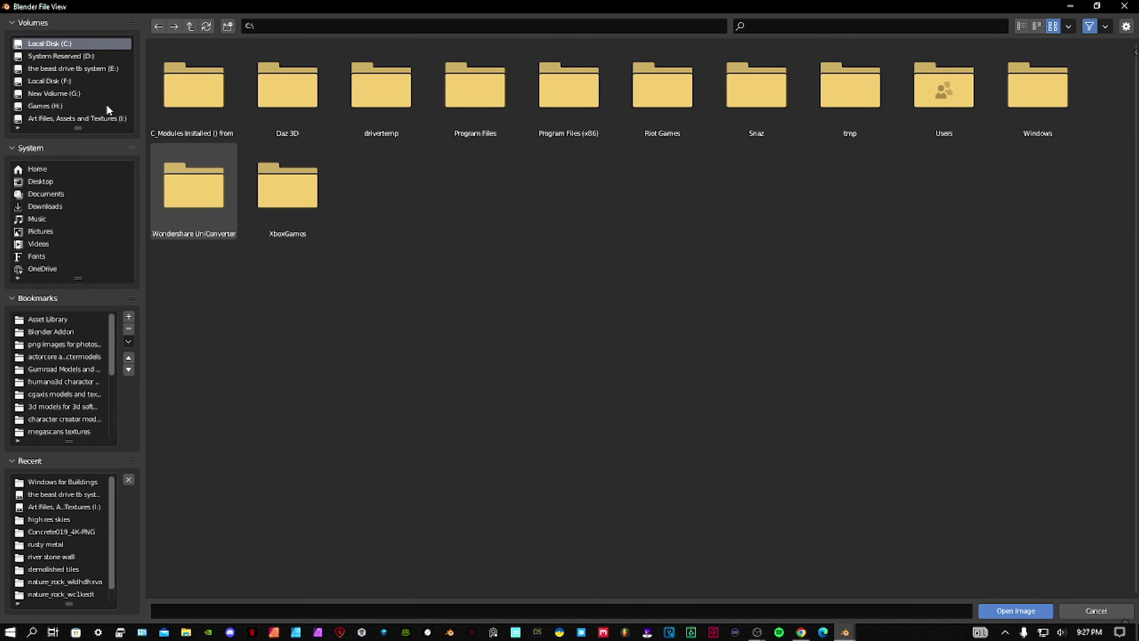
scroll(70, 421, down, 3)
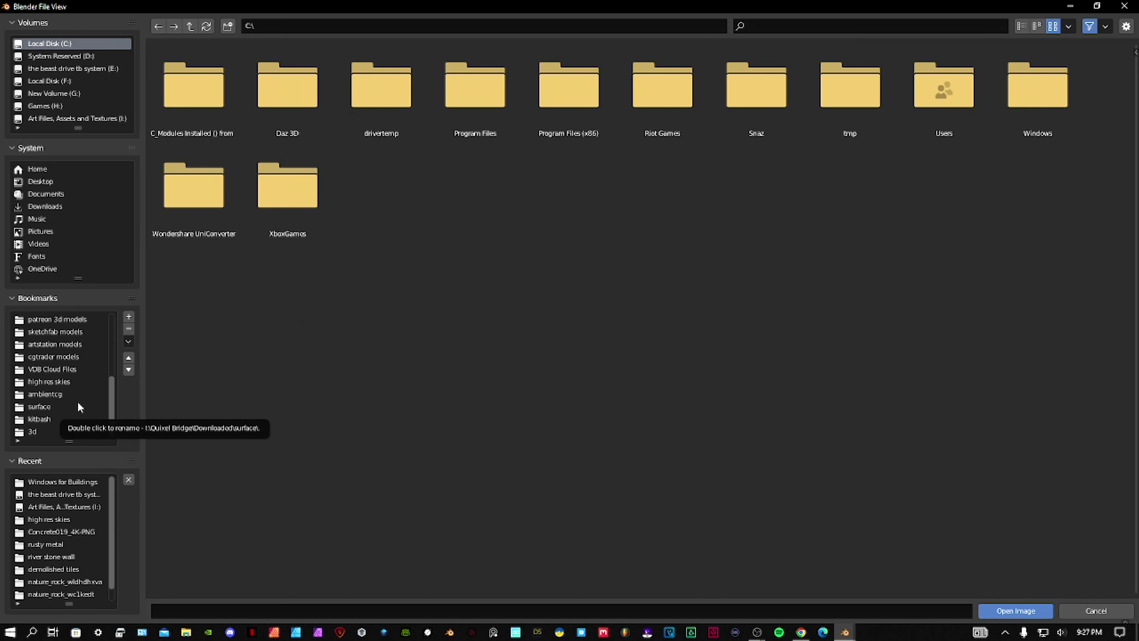
click(63, 405)
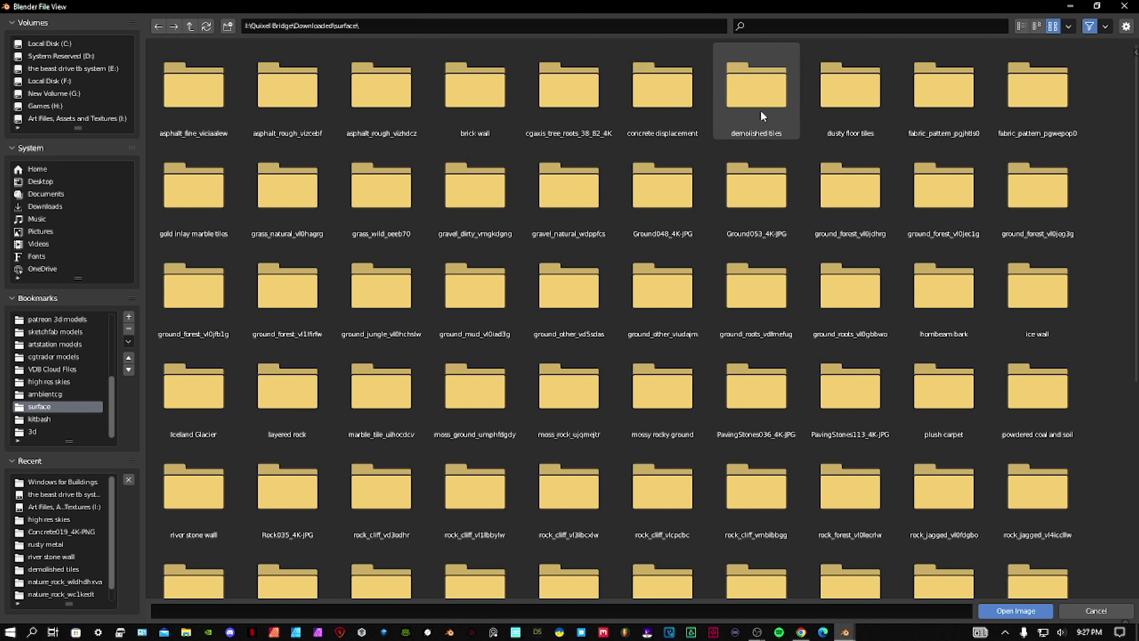
Look through the Asset Library, png images and character creator models bookmarks for a building texture
scroll(74, 349, up, 5)
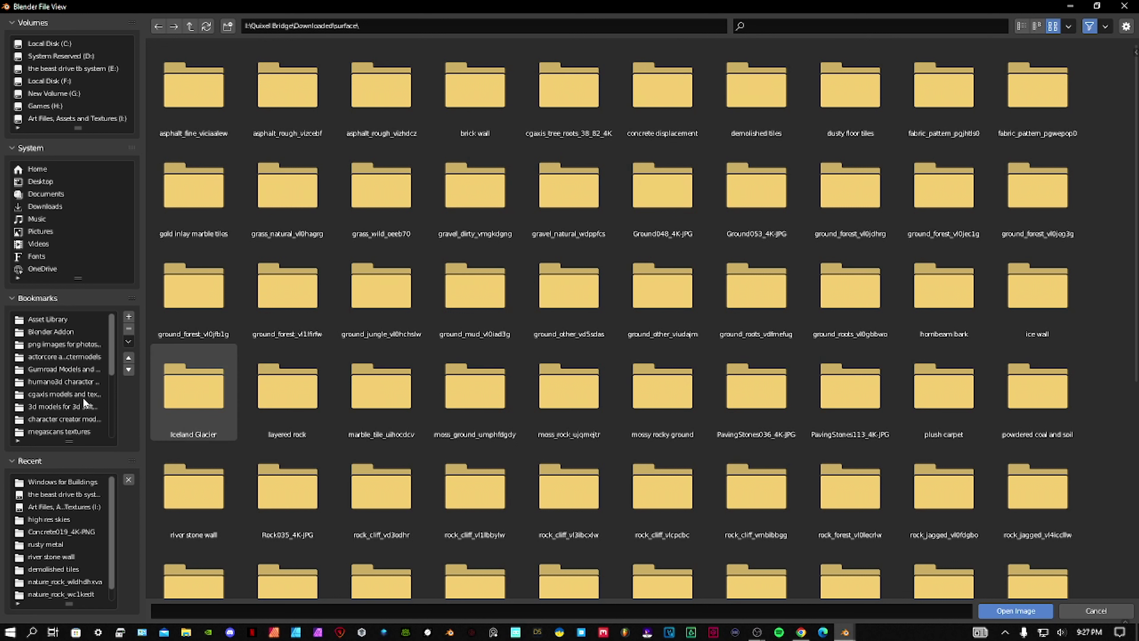
click(72, 318)
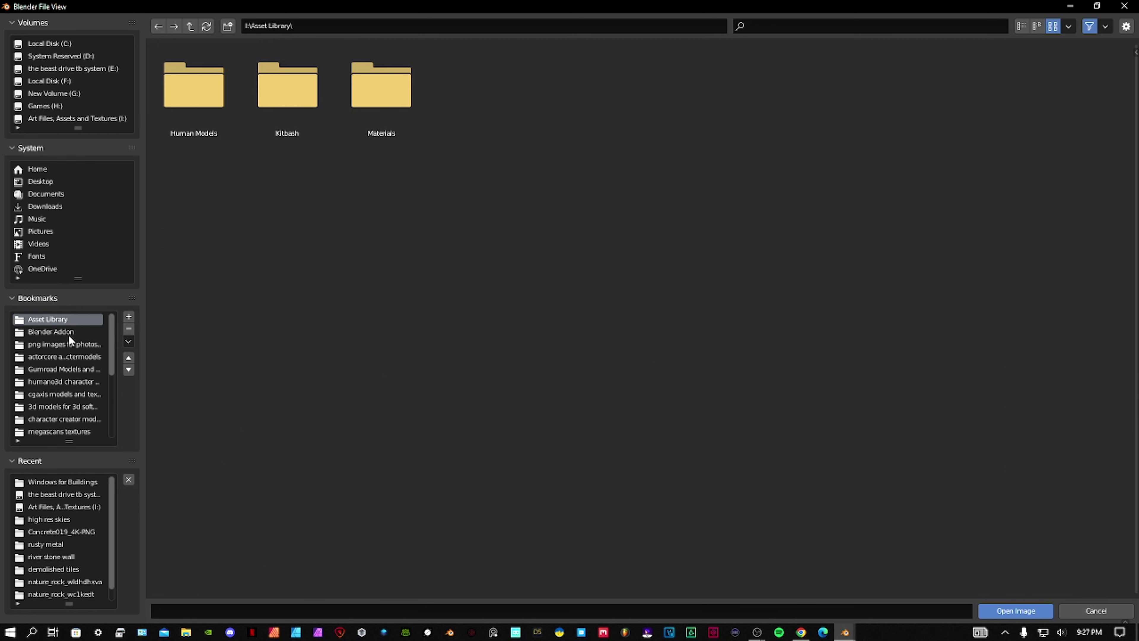
click(68, 333)
click(68, 368)
click(73, 357)
click(80, 345)
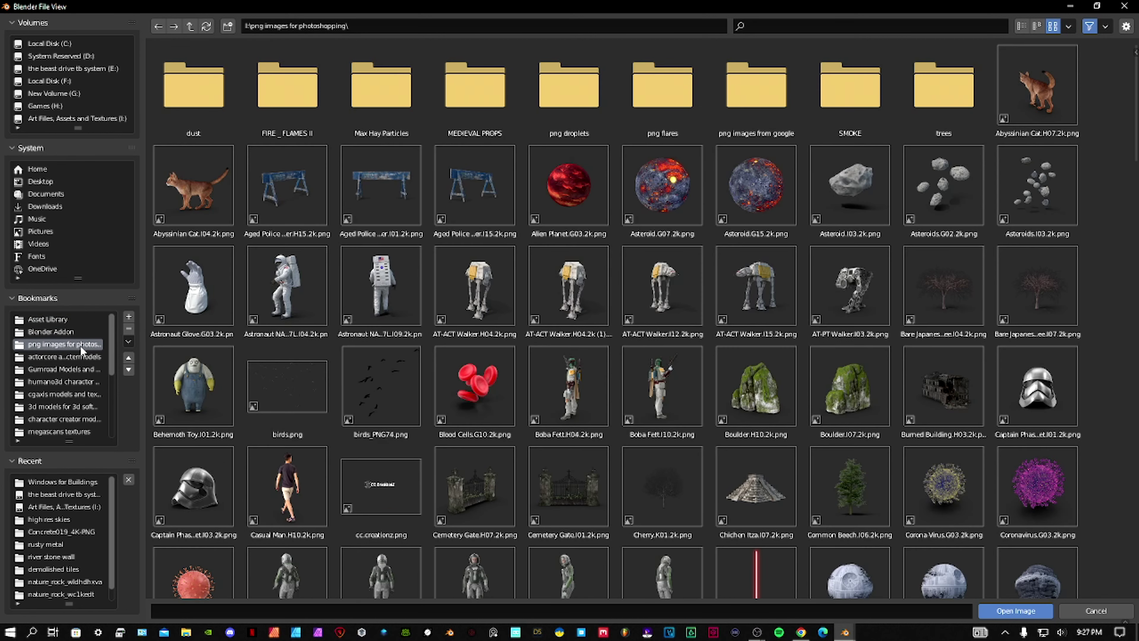
click(75, 405)
click(77, 418)
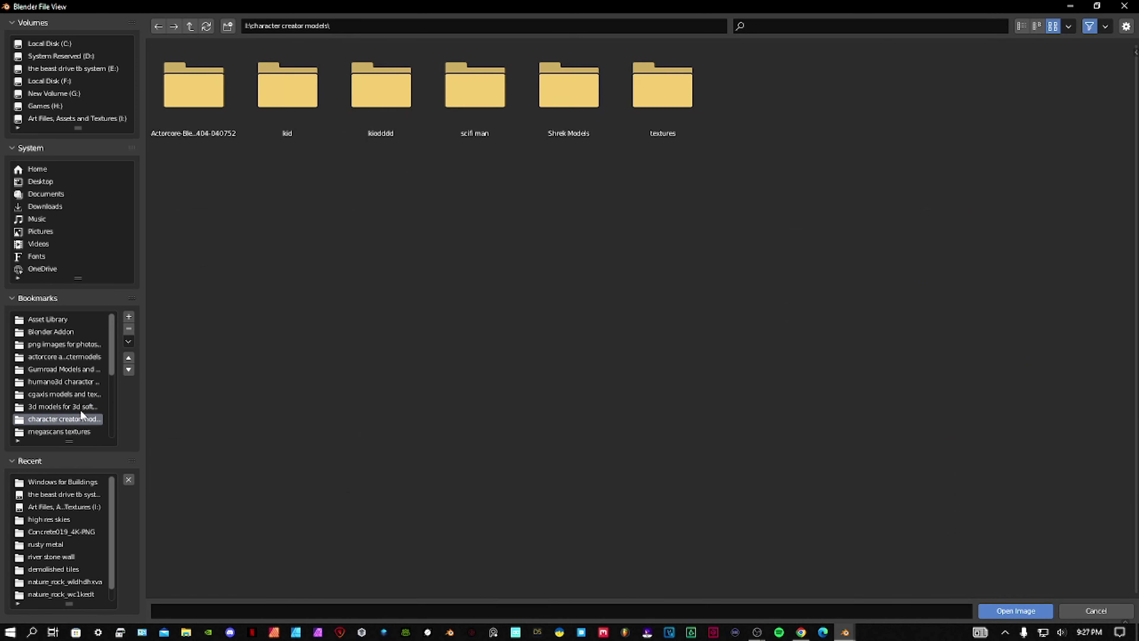
click(80, 408)
click(74, 394)
click(61, 422)
Check the remaining bookmarks, including the ambientcg and sketchfab models folders, for a building texture
scroll(66, 410, down, 2)
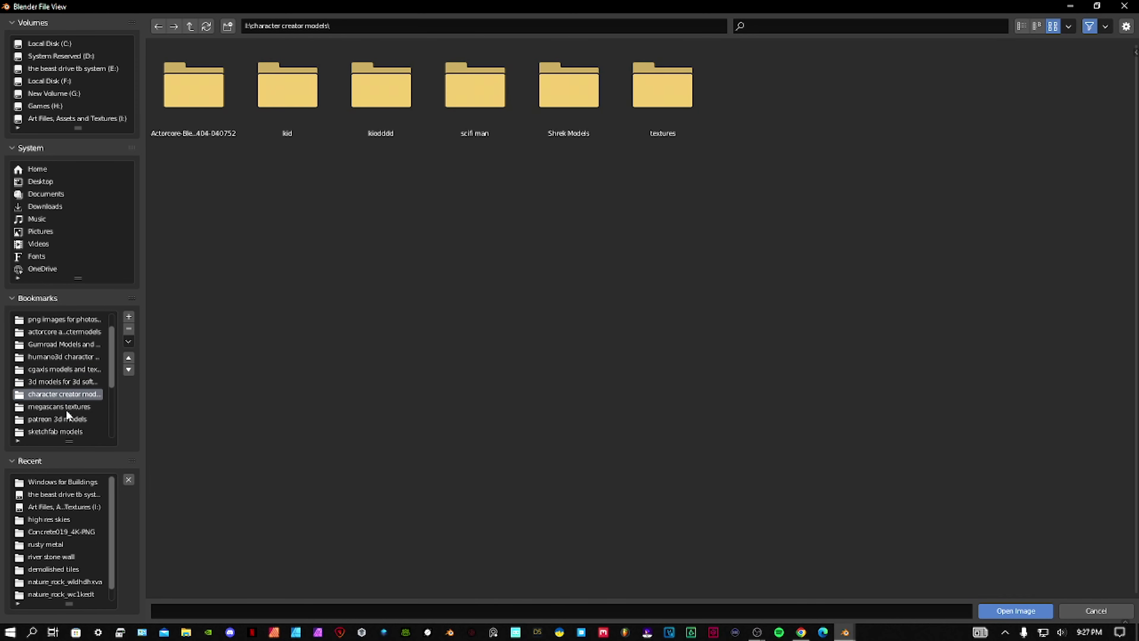
click(66, 409)
click(68, 415)
scroll(67, 411, down, 2)
click(66, 410)
click(66, 414)
click(65, 411)
scroll(66, 408, down, 6)
click(70, 360)
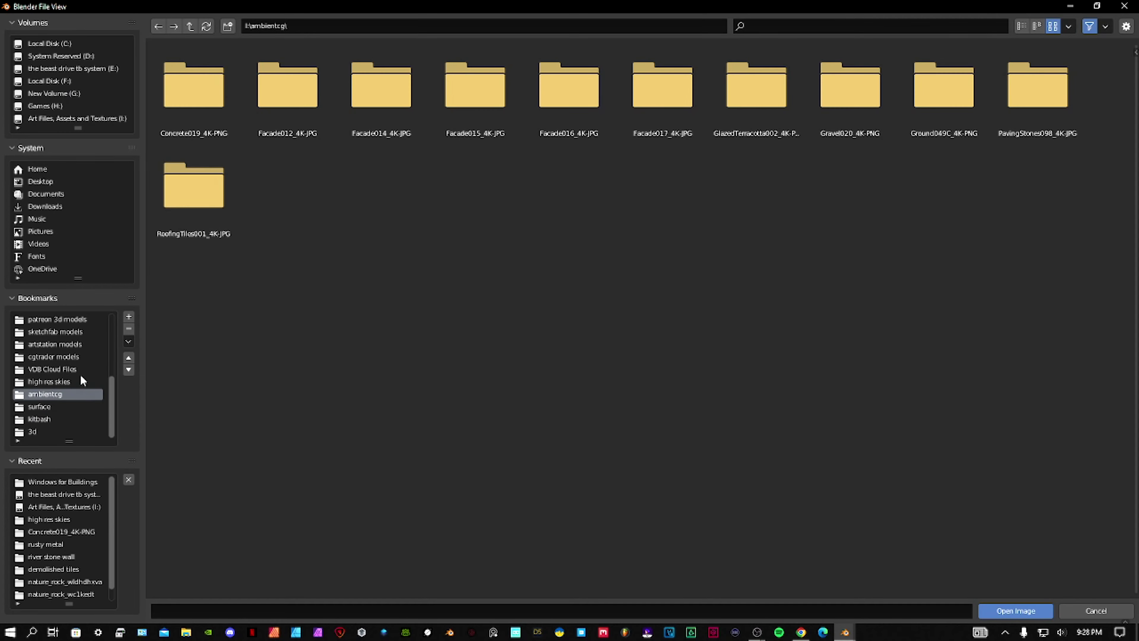
click(87, 354)
click(82, 372)
click(79, 368)
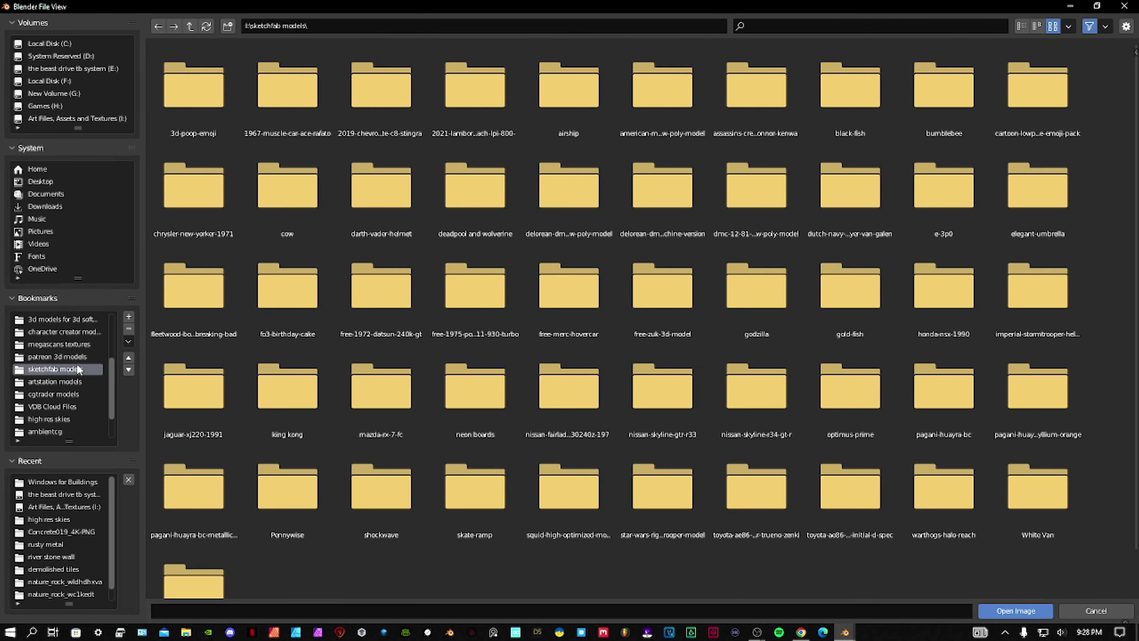
Examine the Textures folder inside megascans textures and the cgtrader models folder
click(64, 354)
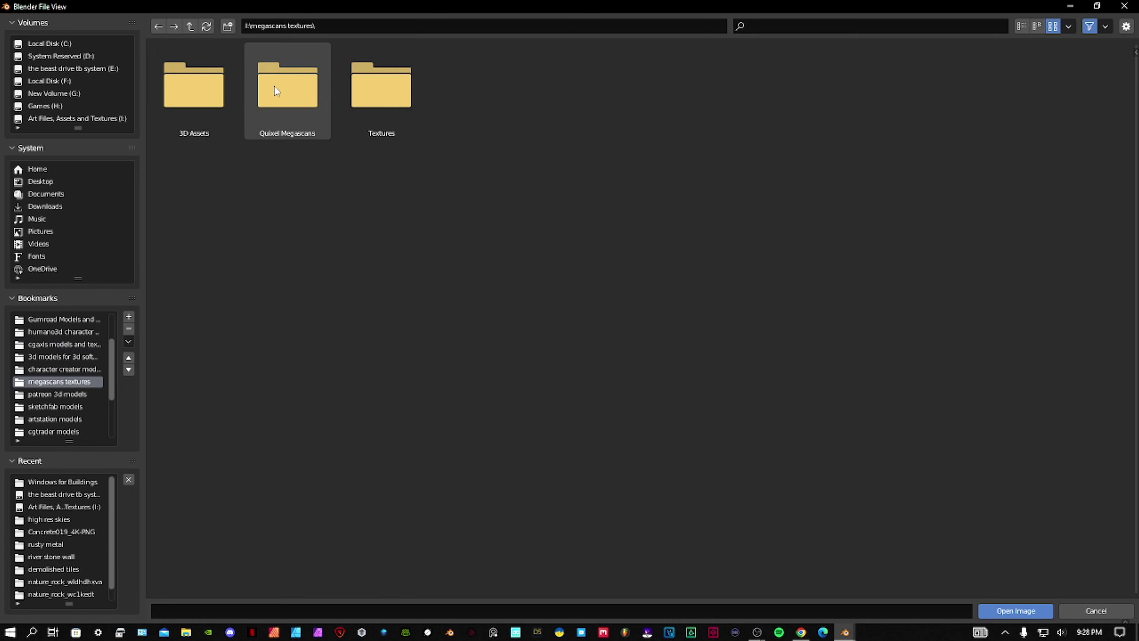
double_click(361, 79)
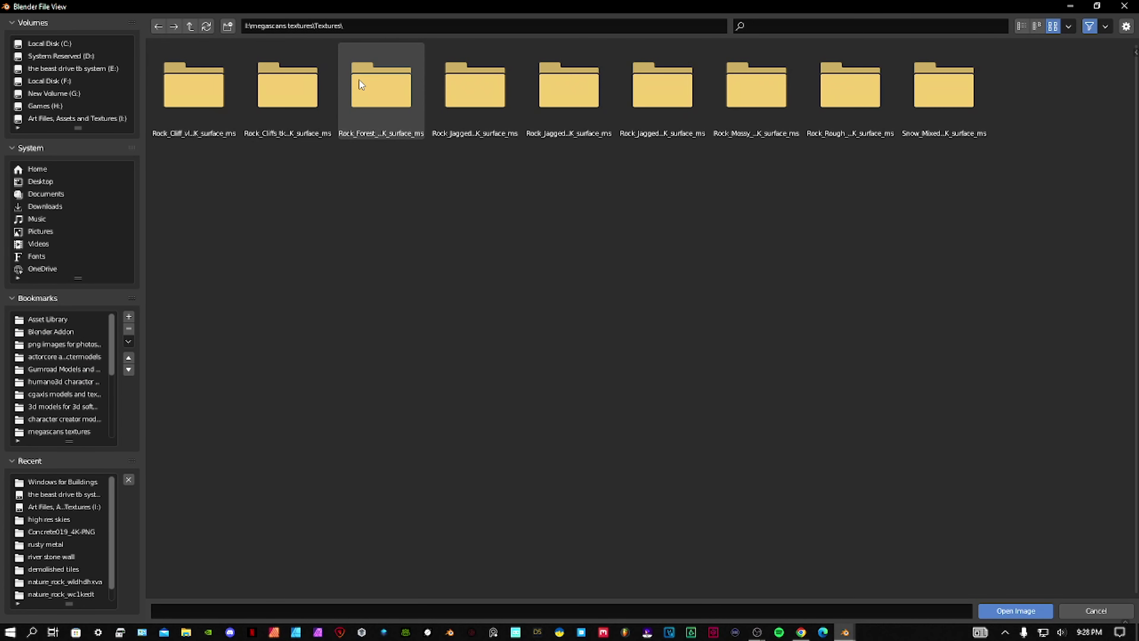
key(BackSpace)
scroll(63, 381, down, 5)
click(64, 408)
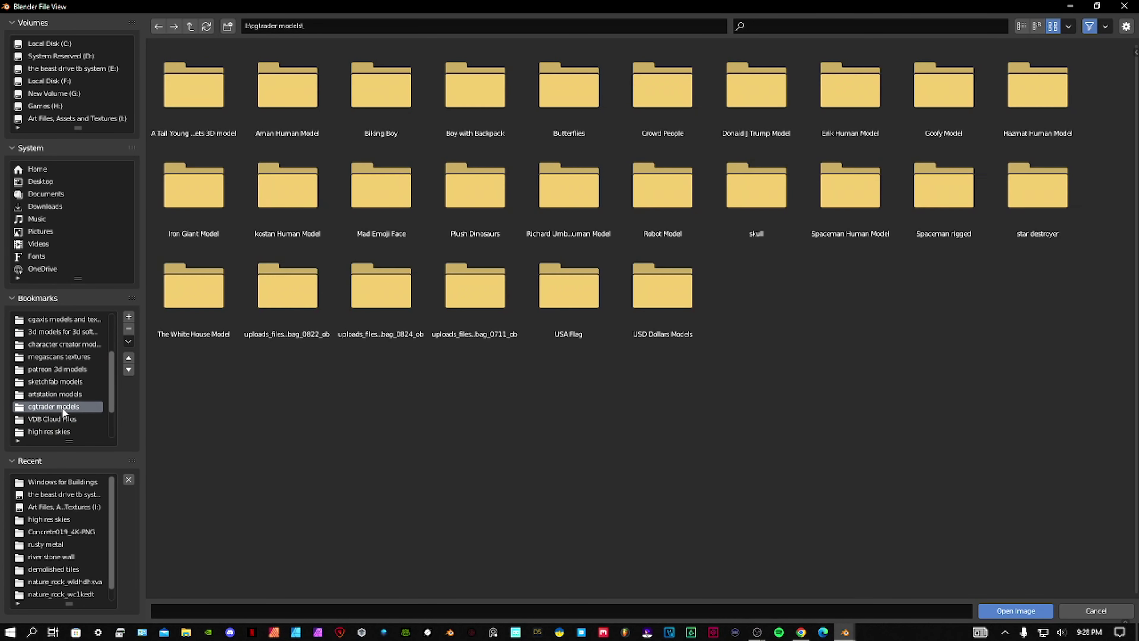
Browse the ambientcg facade folders and load Facade017_4K_Emission.jpg from Facade017_4K-JPG into the Image Texture node
click(63, 393)
double_click(381, 87)
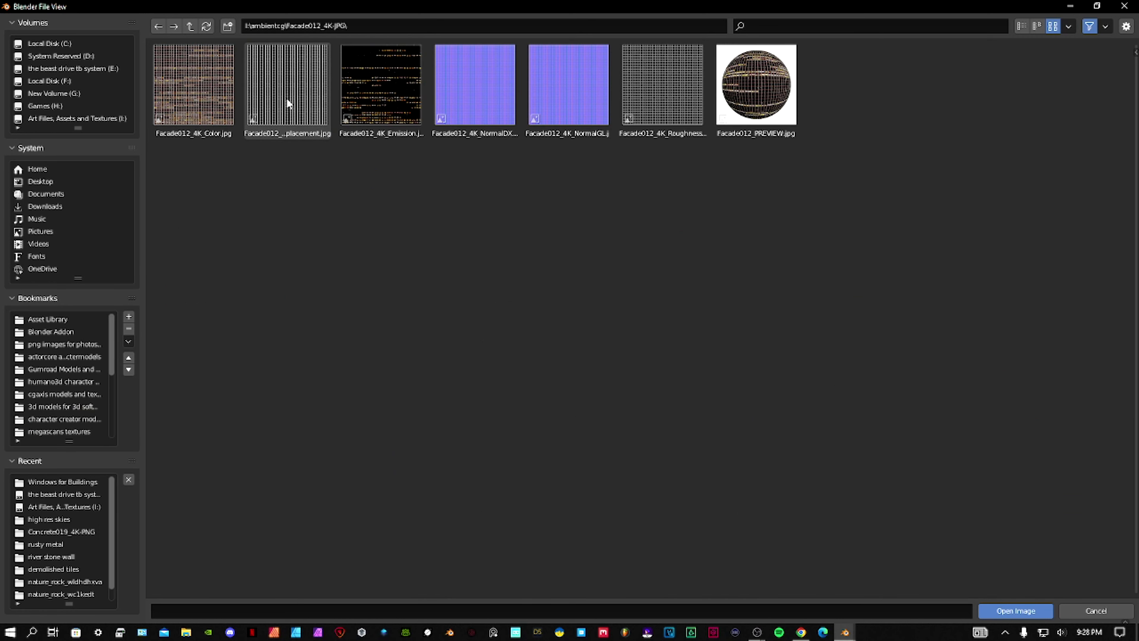
click(160, 26)
double_click(382, 92)
click(158, 26)
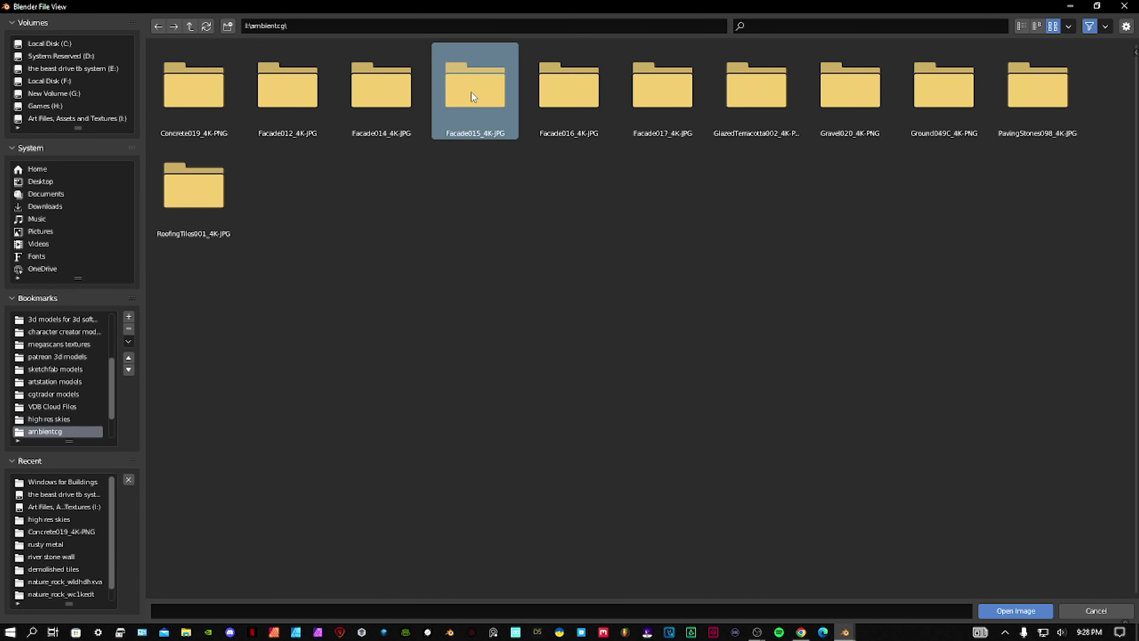
double_click(471, 92)
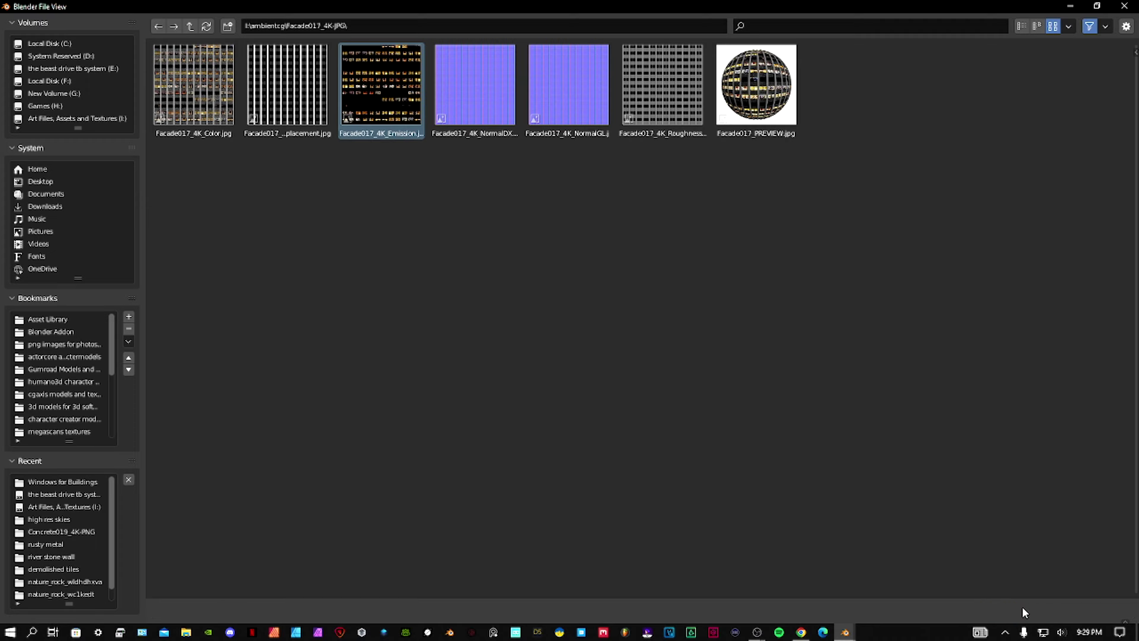
click(1023, 610)
Set the Facade017 emission texture's projection to Box
shift+middle_drag(175, 347, 196, 277)
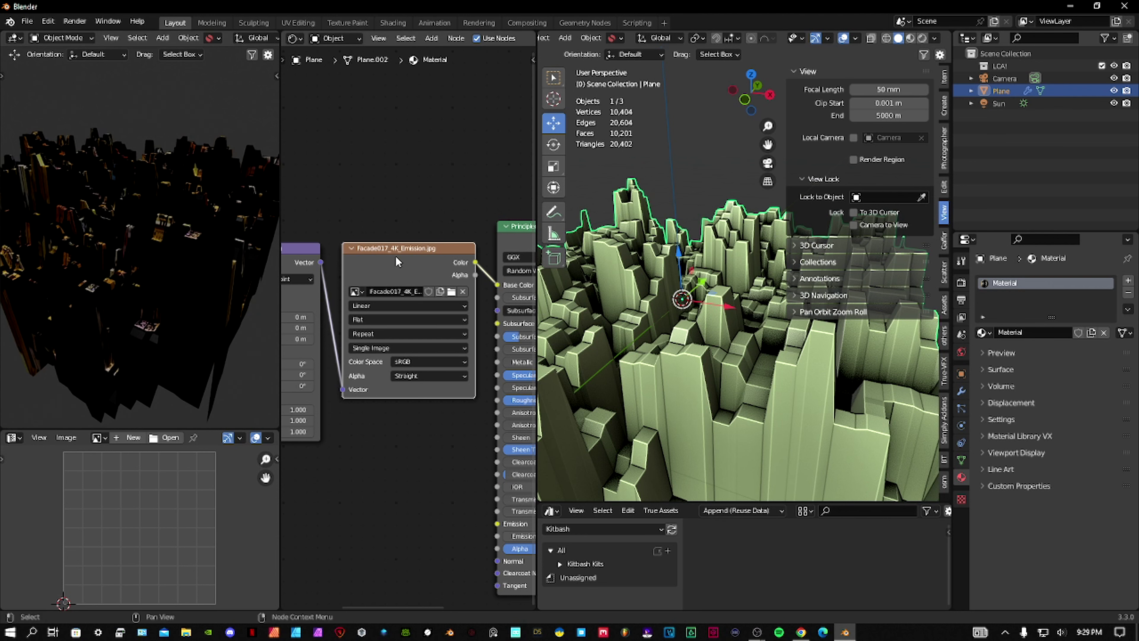
scroll(412, 314, up, 2)
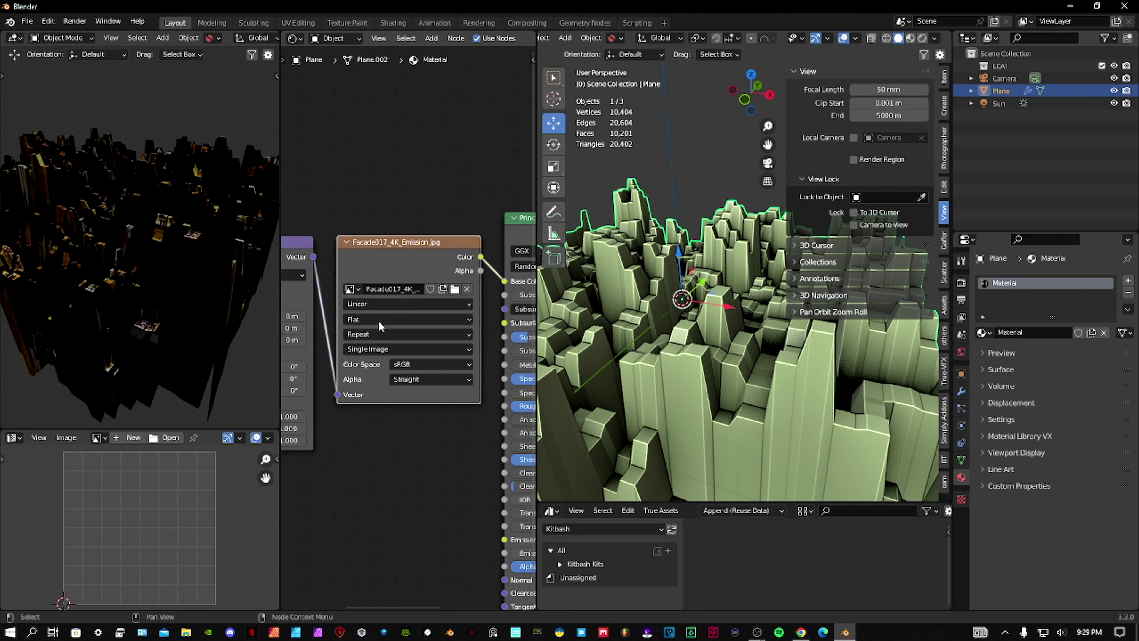
click(363, 316)
click(373, 355)
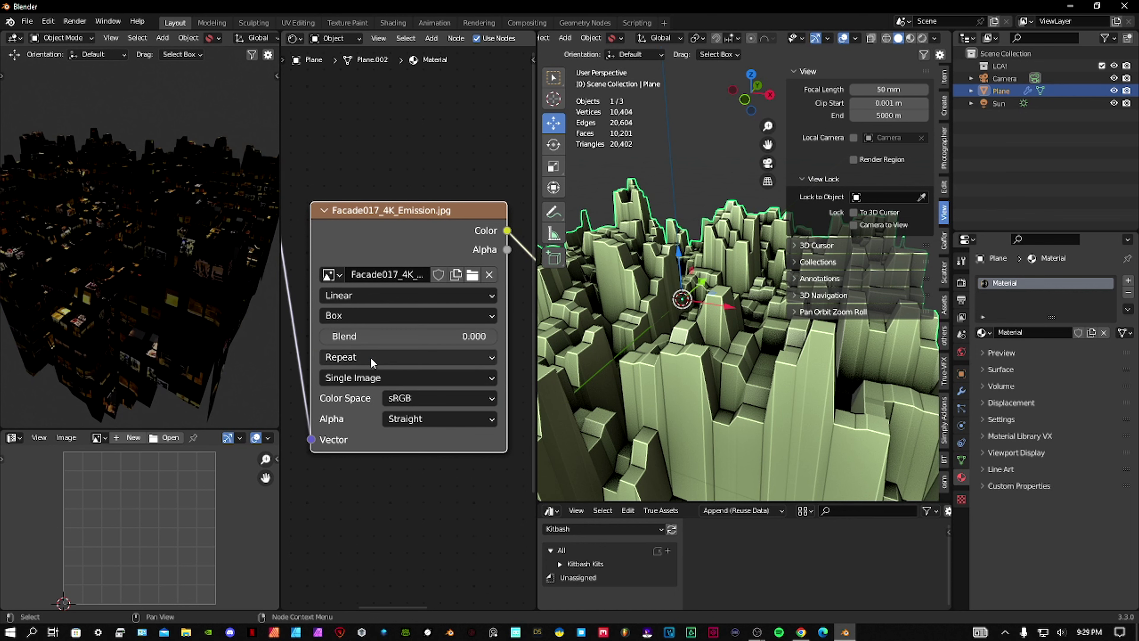
Try feeding the Mapping node's Vector input from the Texture Coordinate node's UV output and inspect the building windows
middle_drag(113, 304, 151, 310)
mouse_move(386, 331)
shift+middle_down()
mouse_move(424, 333)
mouse_move(337, 322)
mouse_move(381, 324)
shift+middle_up()
mouse_move(347, 278)
shift+middle_down()
mouse_move(368, 337)
mouse_move(364, 278)
shift+middle_up()
drag(379, 297, 420, 308)
scroll(165, 279, up, 6)
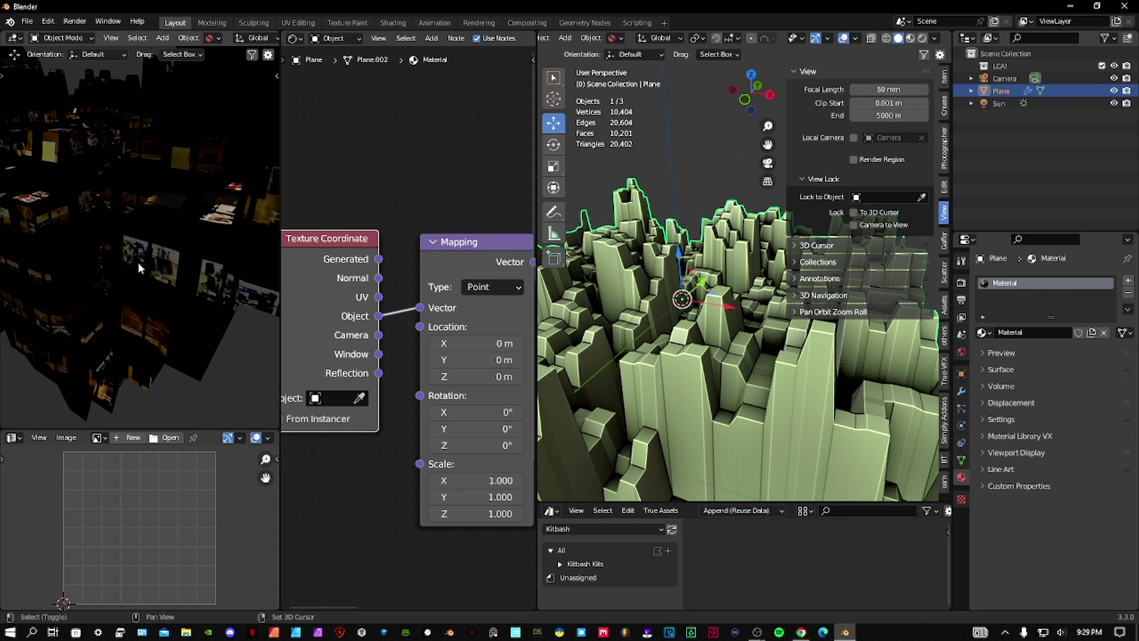
Examine the lit facade windows on the buildings across the rendered city
scroll(138, 262, down, 6)
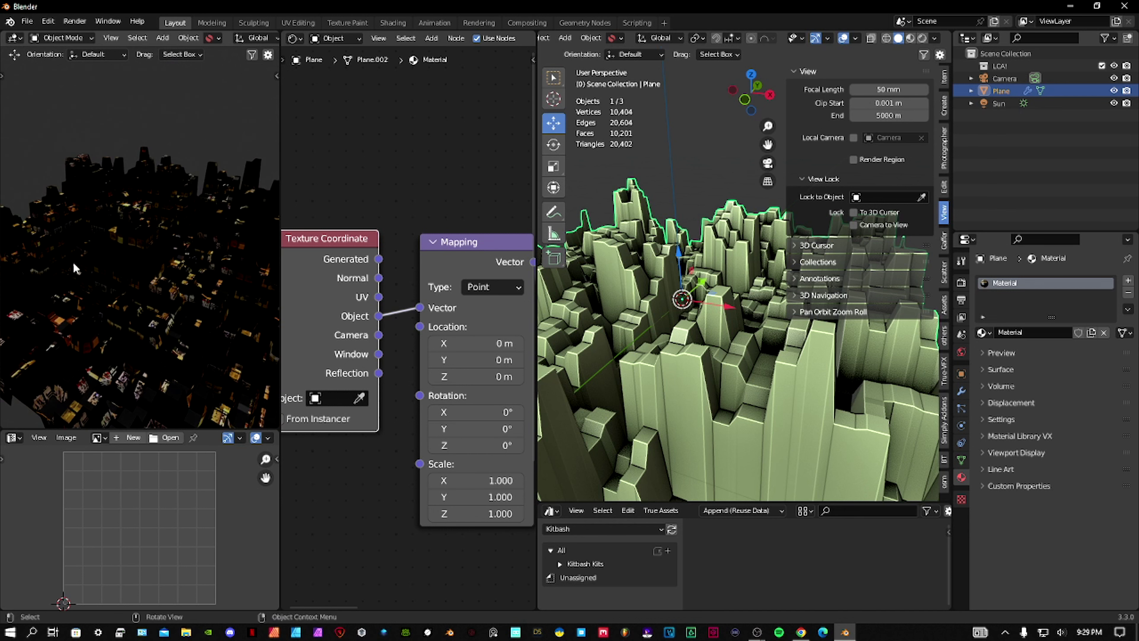
shift+middle_drag(166, 262, 134, 233)
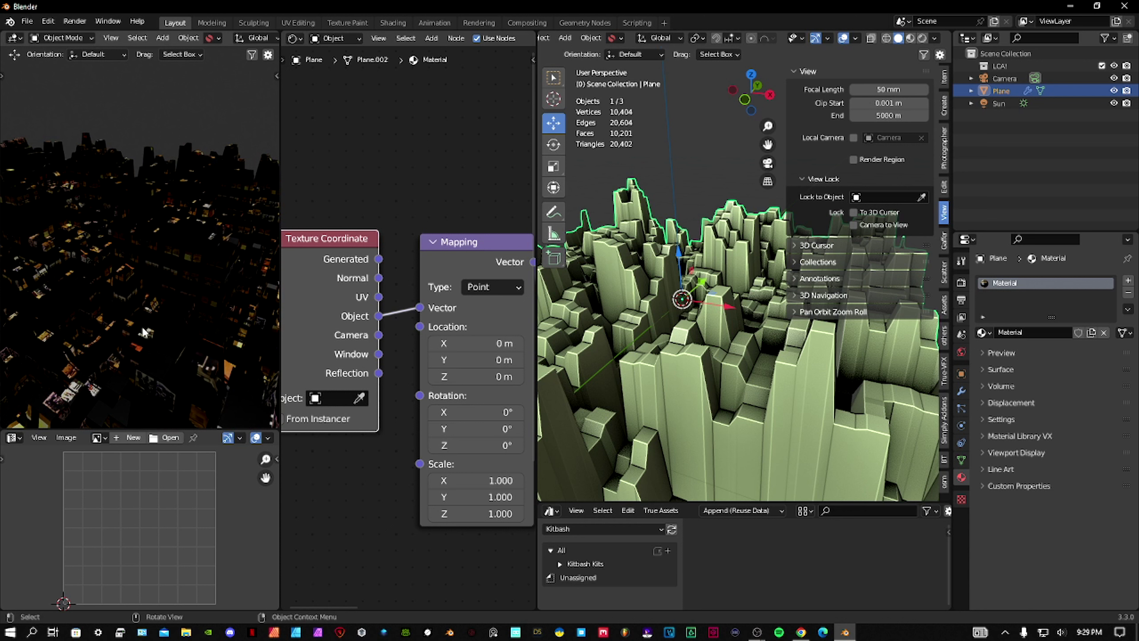
mouse_move(200, 343)
middle_down()
mouse_move(181, 324)
mouse_move(174, 341)
mouse_move(187, 331)
middle_up()
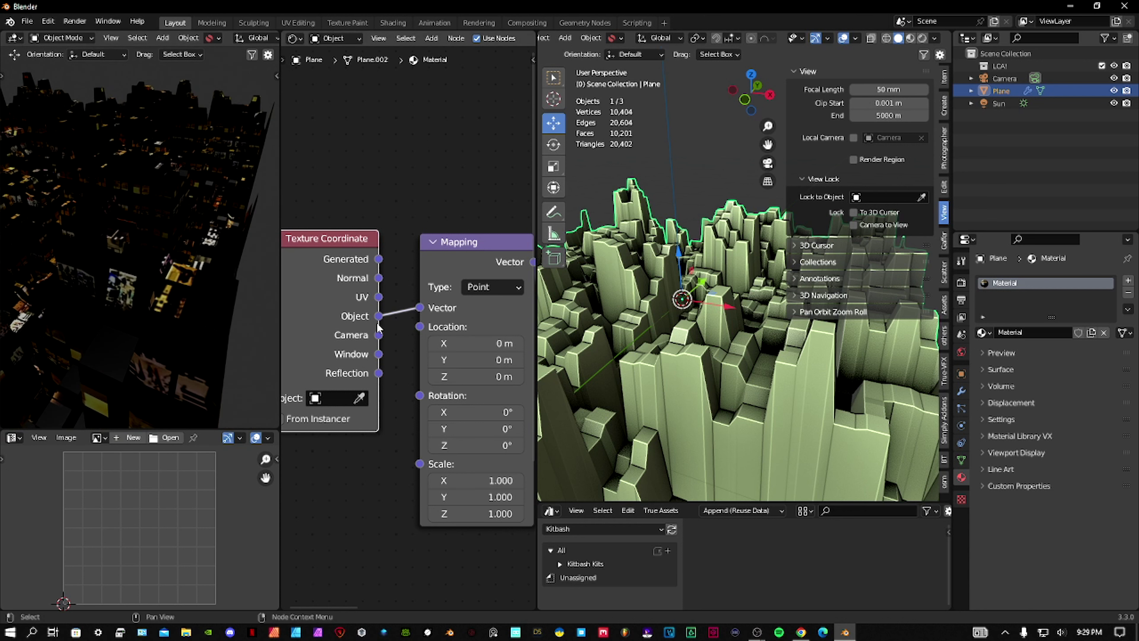
ctrl+scroll(287, 342, down, 8)
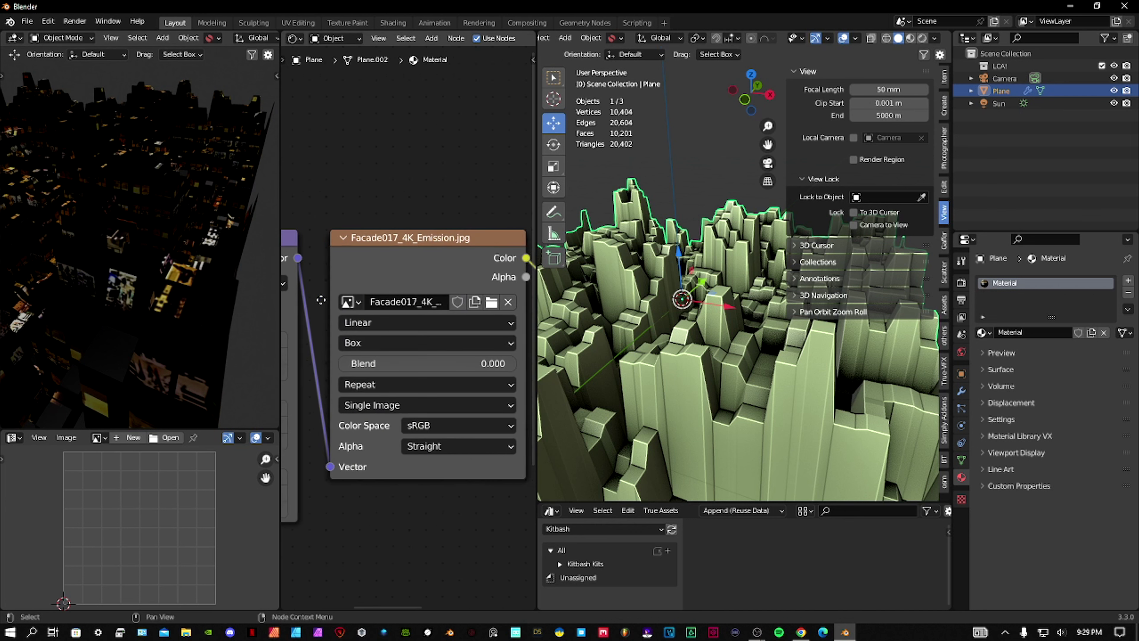
middle_drag(221, 295, 145, 315)
Insert a Mix Shader between the Principled BSDF and the Material Output, and move it clear of the existing nodes
ctrl+scroll(414, 302, down, 10)
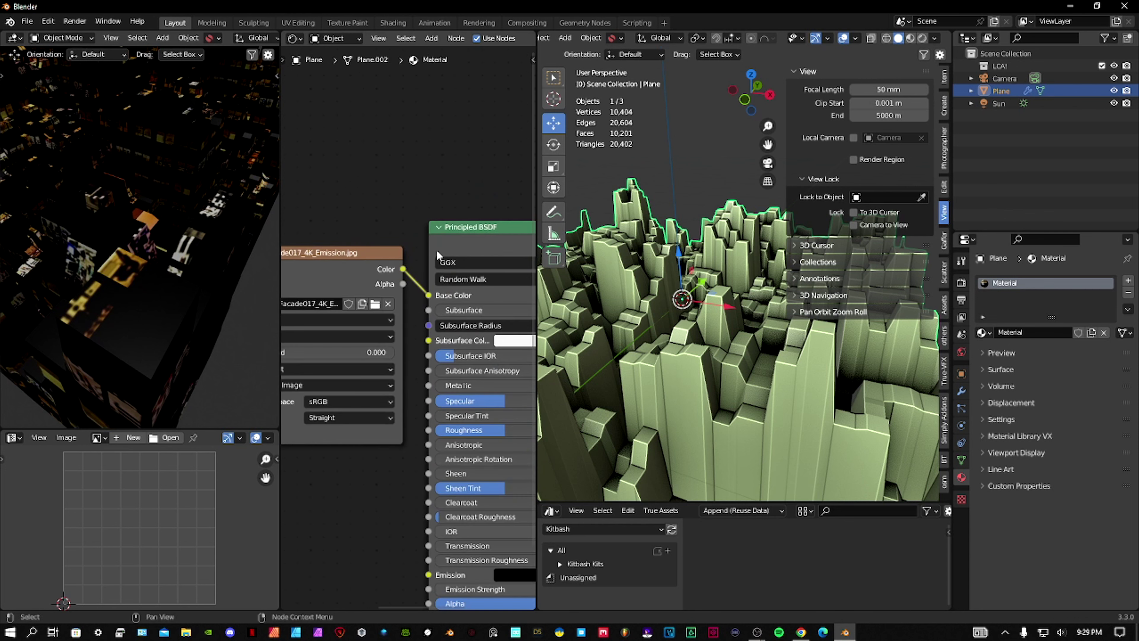
ctrl+scroll(446, 250, down, 5)
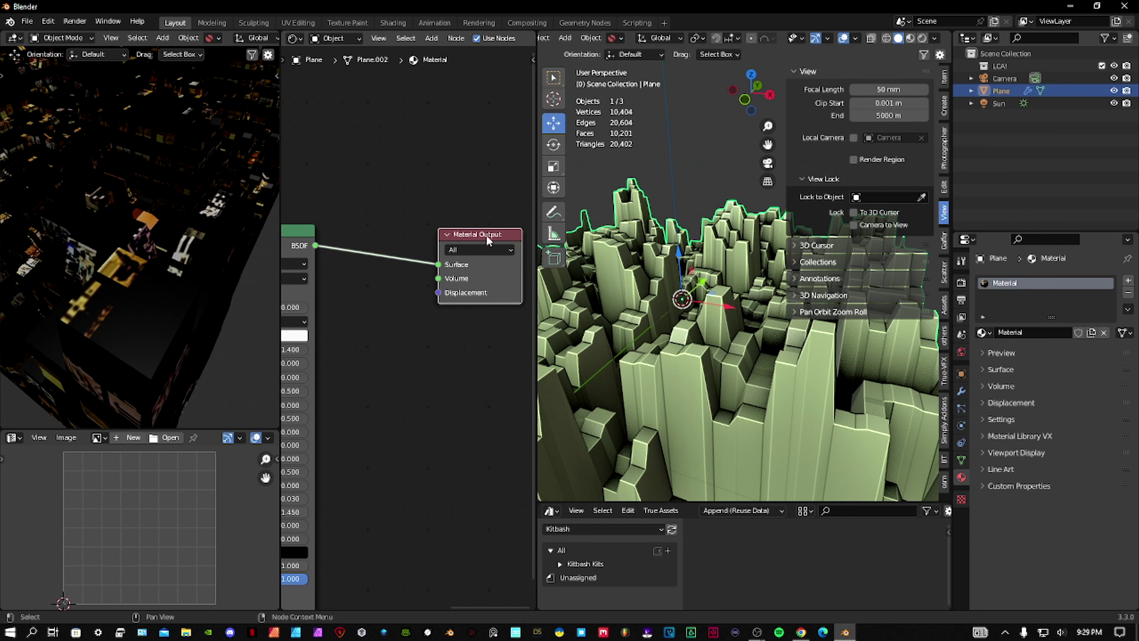
key(shift+a)
mouse_move(427, 305)
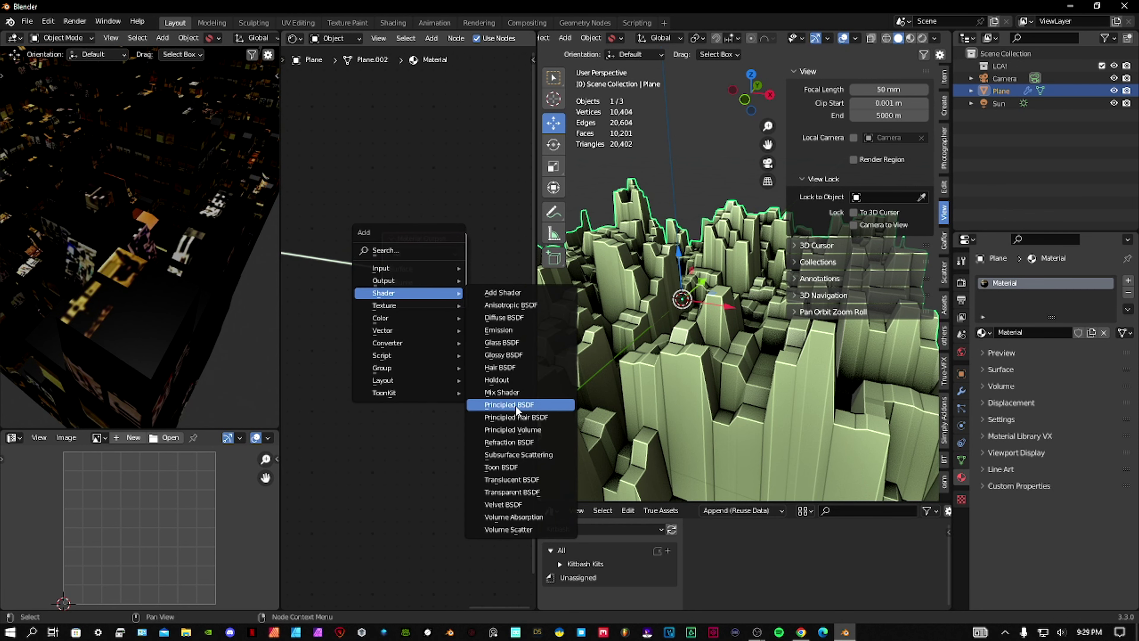
click(507, 406)
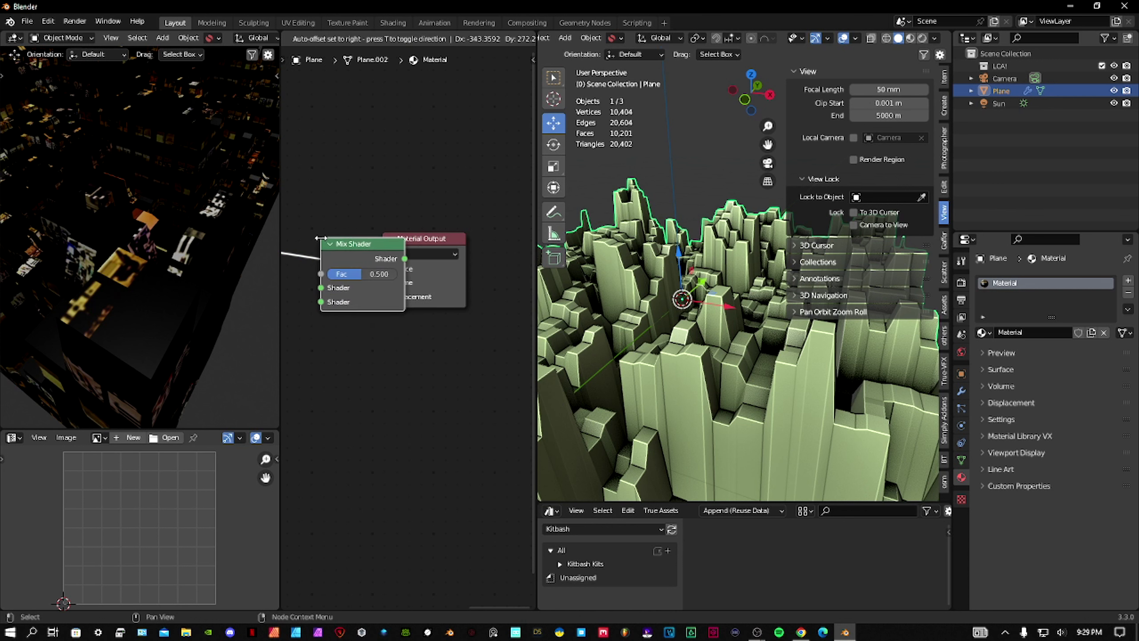
click(332, 249)
scroll(324, 262, down, 1)
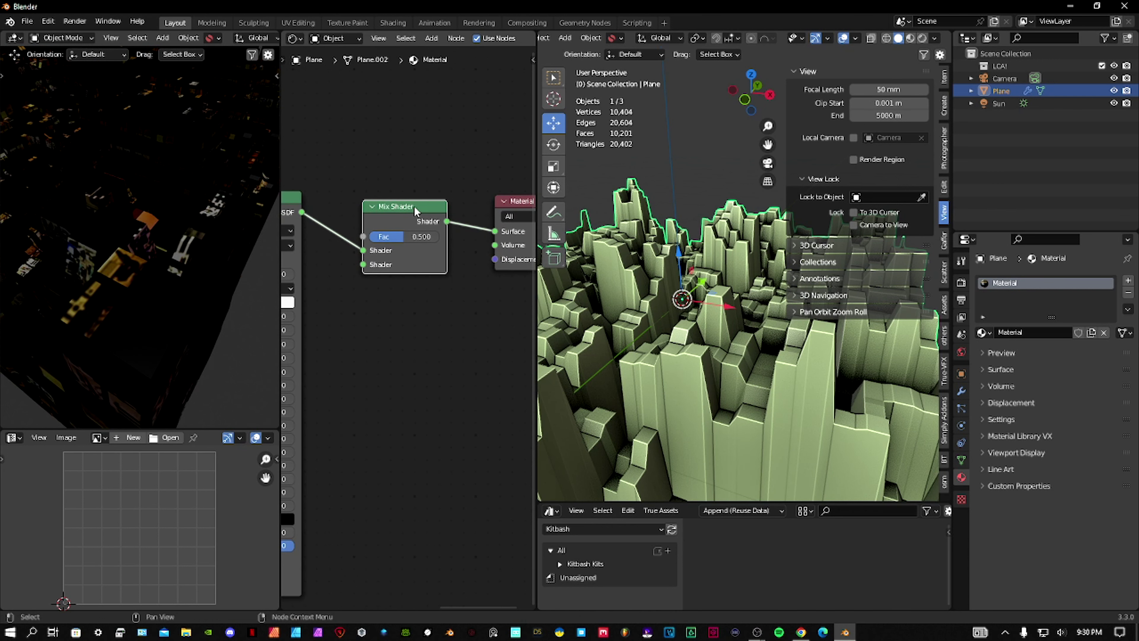
ctrl+scroll(414, 207, down, 2)
drag(374, 232, 467, 422)
Duplicate the Principled BSDF, place the copy below, and connect it to the Mix Shader's second Shader input
scroll(388, 361, down, 7)
middle_drag(388, 360, 423, 300)
click(339, 221)
key(shift+d)
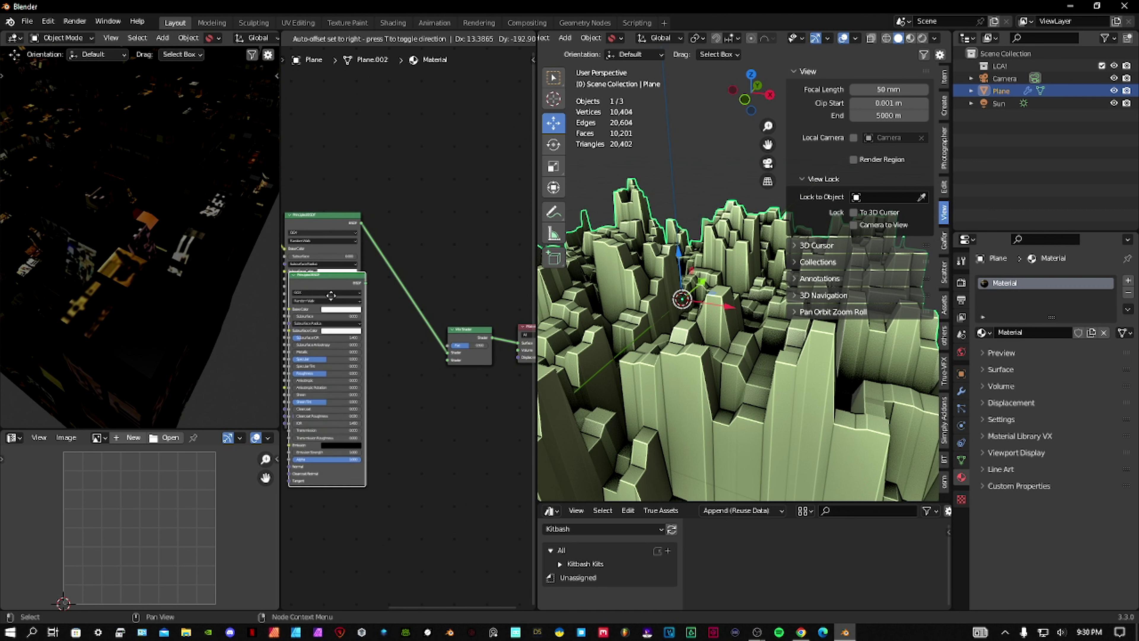
click(381, 458)
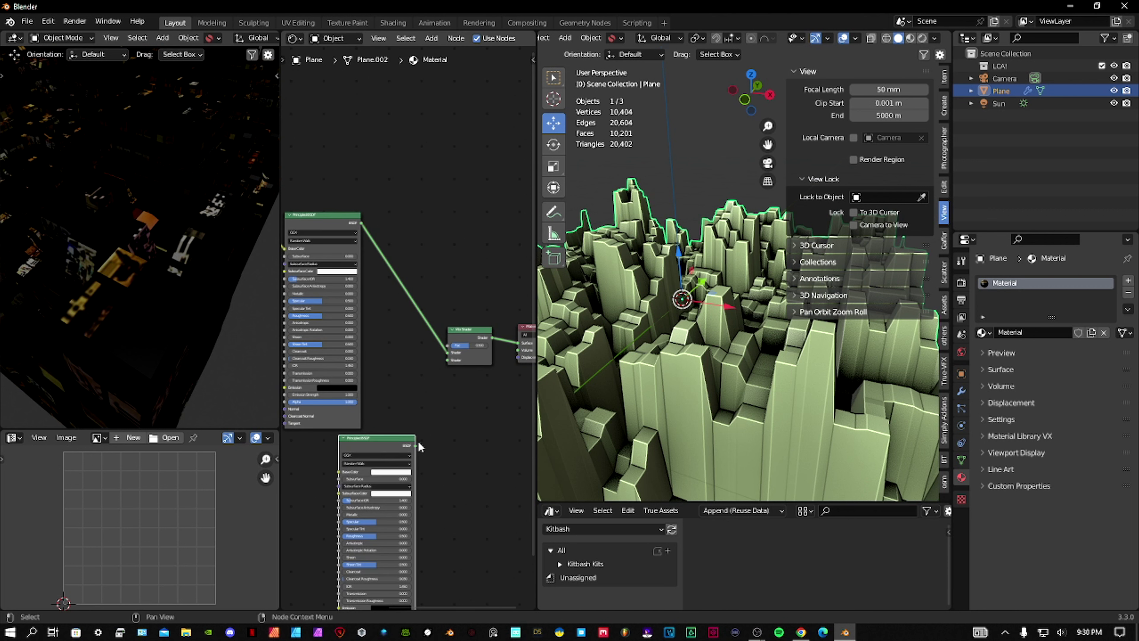
drag(447, 368, 452, 367)
scroll(452, 367, up, 3)
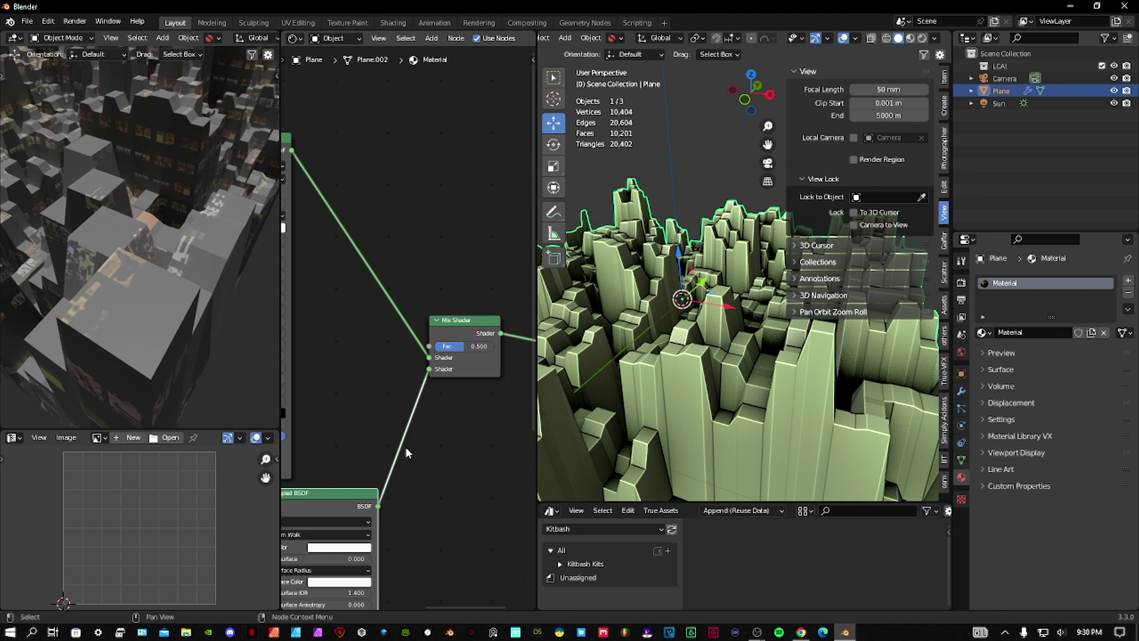
Add a ColorRamp node above the Mix Shader and link its Color output to the Mix Shader's Fac
middle_drag(406, 453, 381, 394)
scroll(414, 355, down, 3)
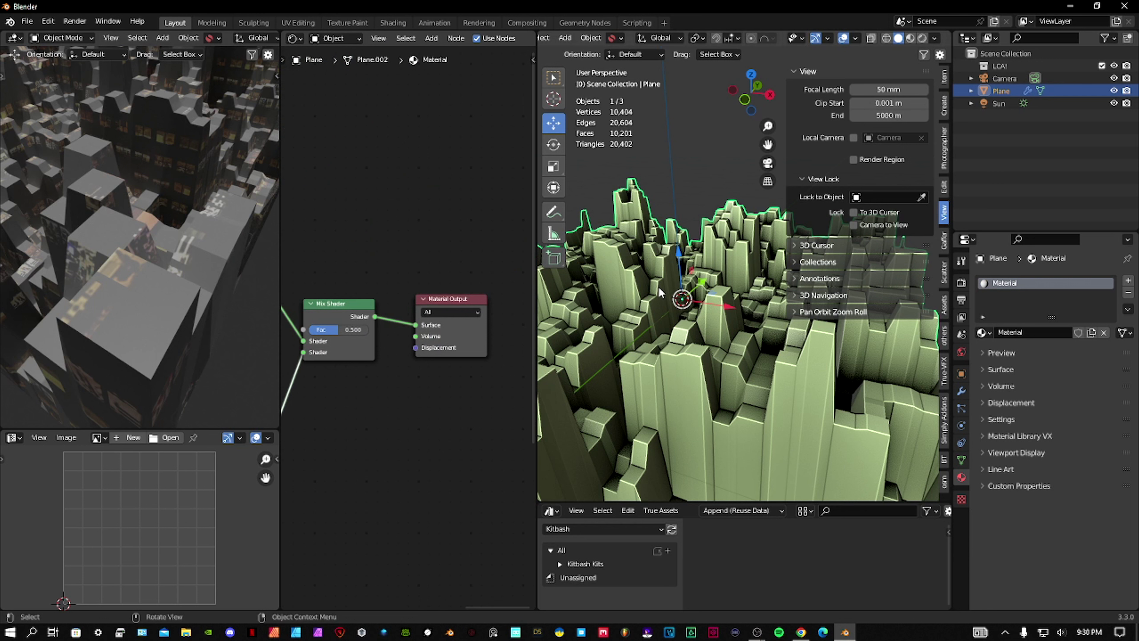
scroll(359, 293, up, 3)
key(shift+a)
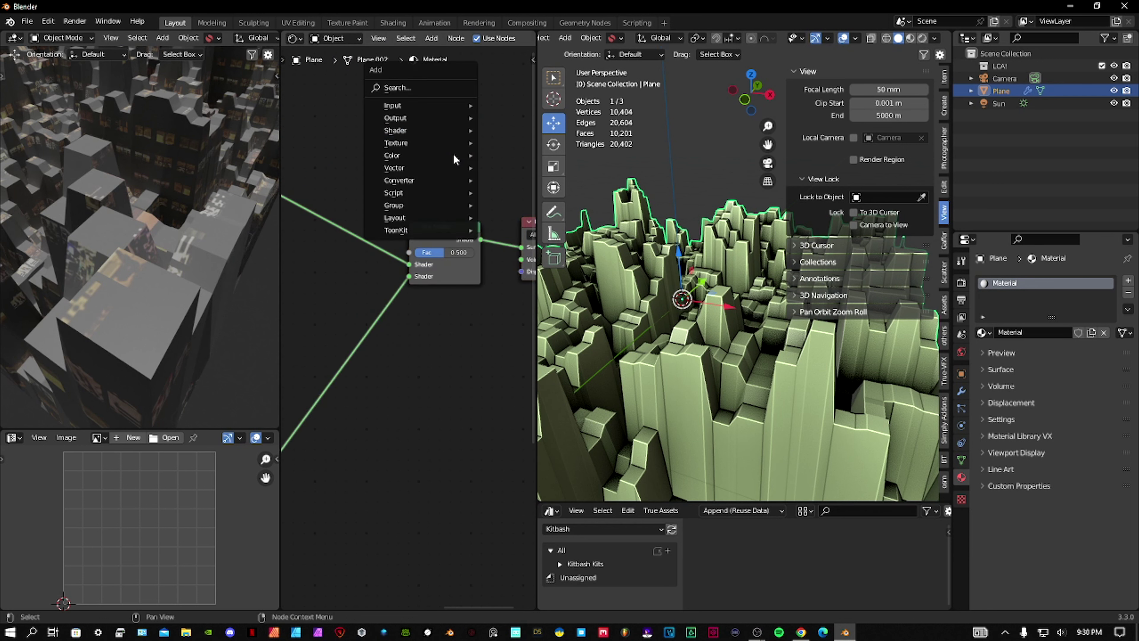
mouse_move(457, 182)
click(531, 205)
click(334, 79)
middle_drag(451, 102, 435, 173)
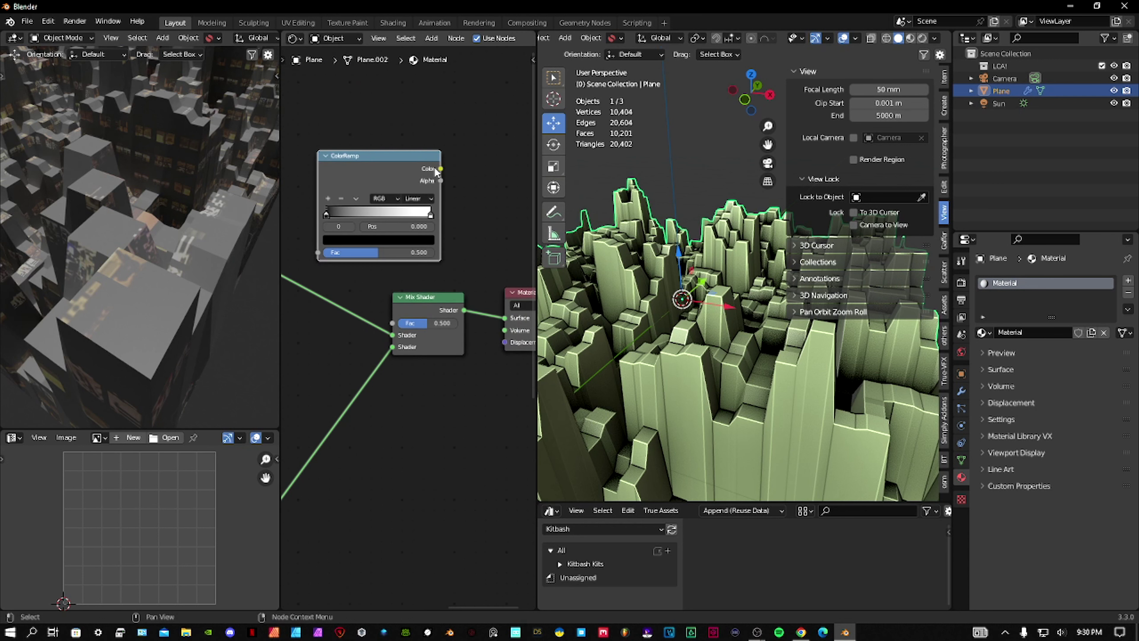
drag(441, 169, 400, 324)
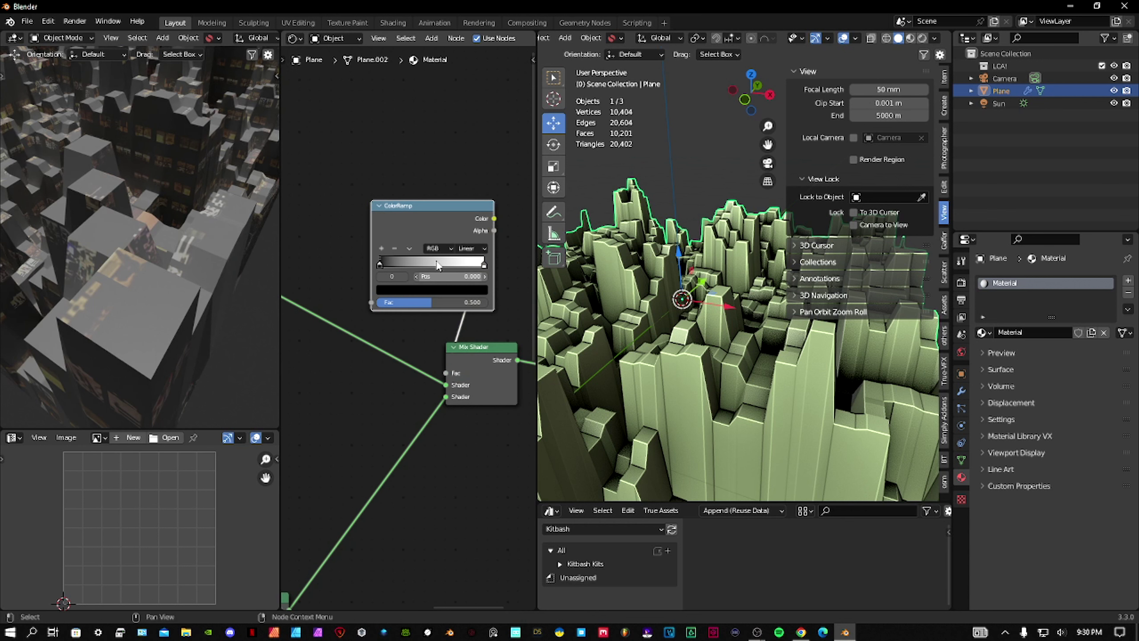
Add a Geometry node ahead of the ColorRamp
middle_drag(391, 194, 459, 268)
key(shift+a)
mouse_move(438, 201)
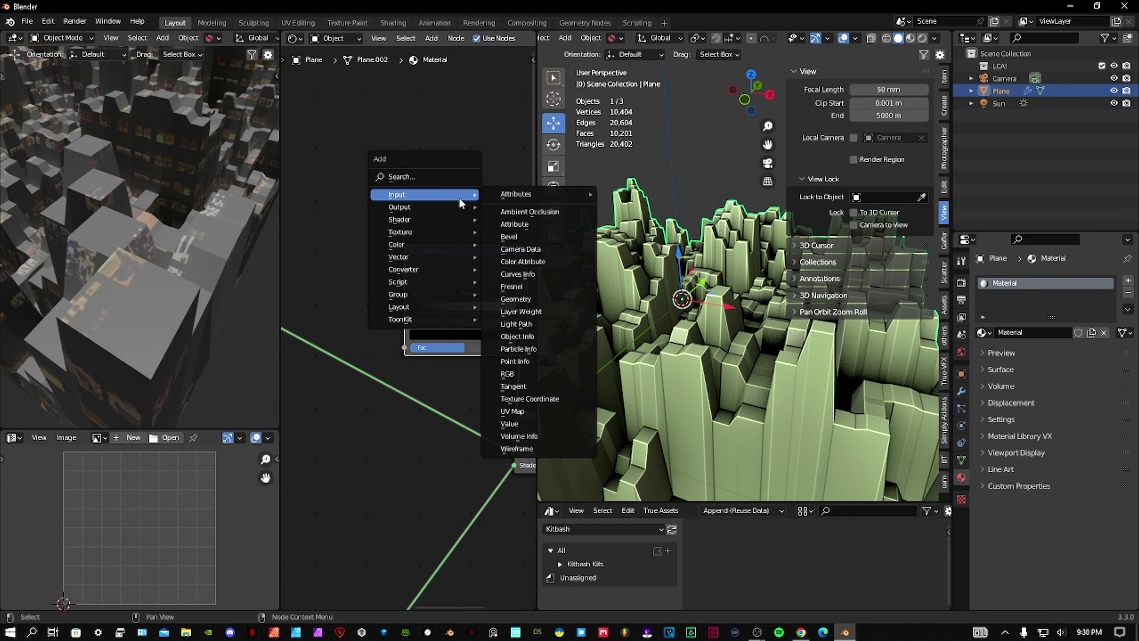
click(515, 299)
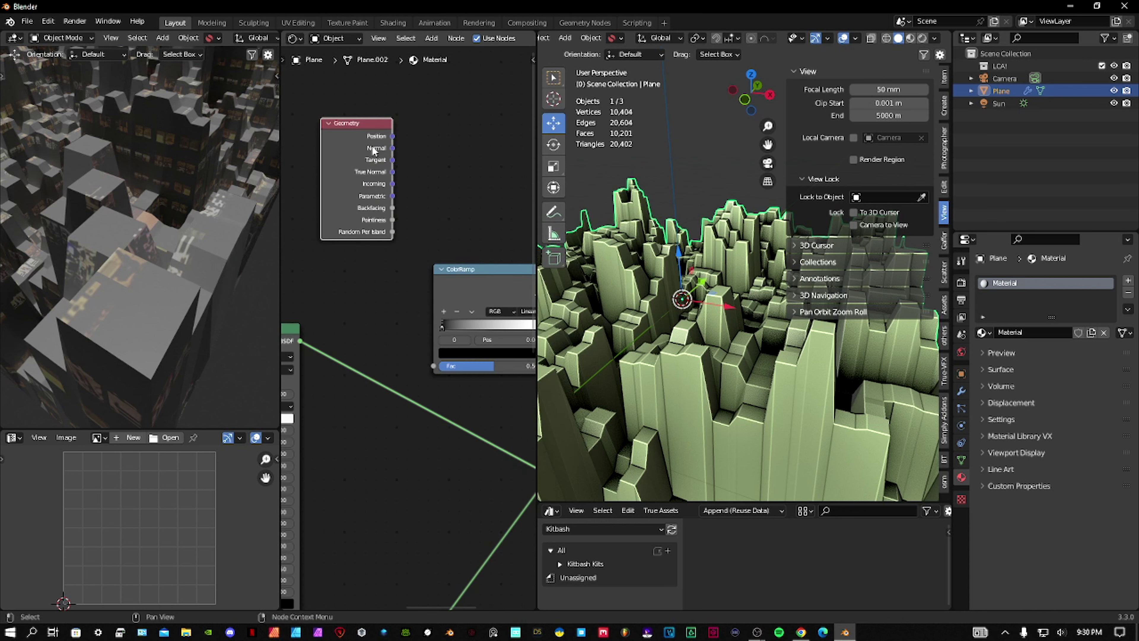
click(337, 177)
Add a Separate XYZ node beside the Geometry node and feed its Vector input from the True Normal output
key(shift+a)
mouse_move(376, 228)
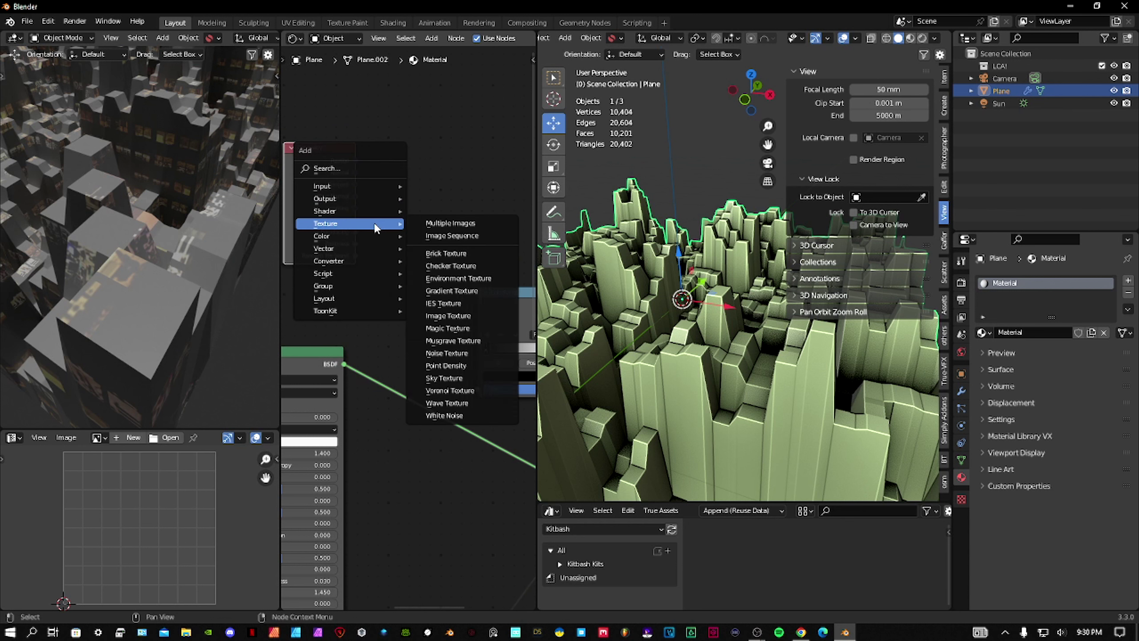
mouse_move(367, 262)
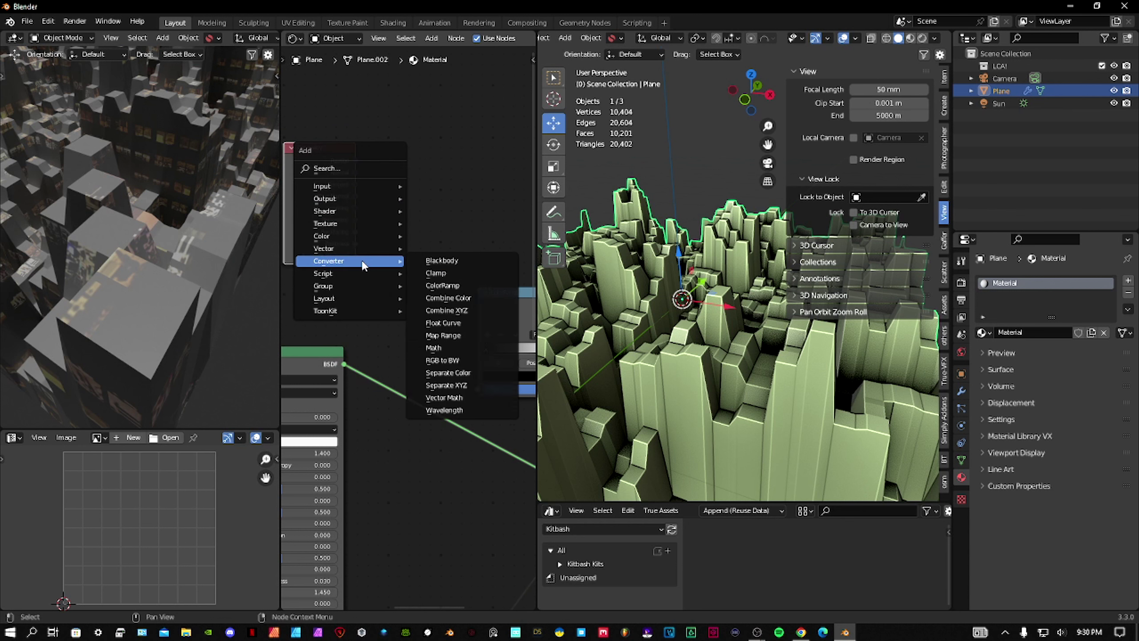
click(446, 385)
click(394, 212)
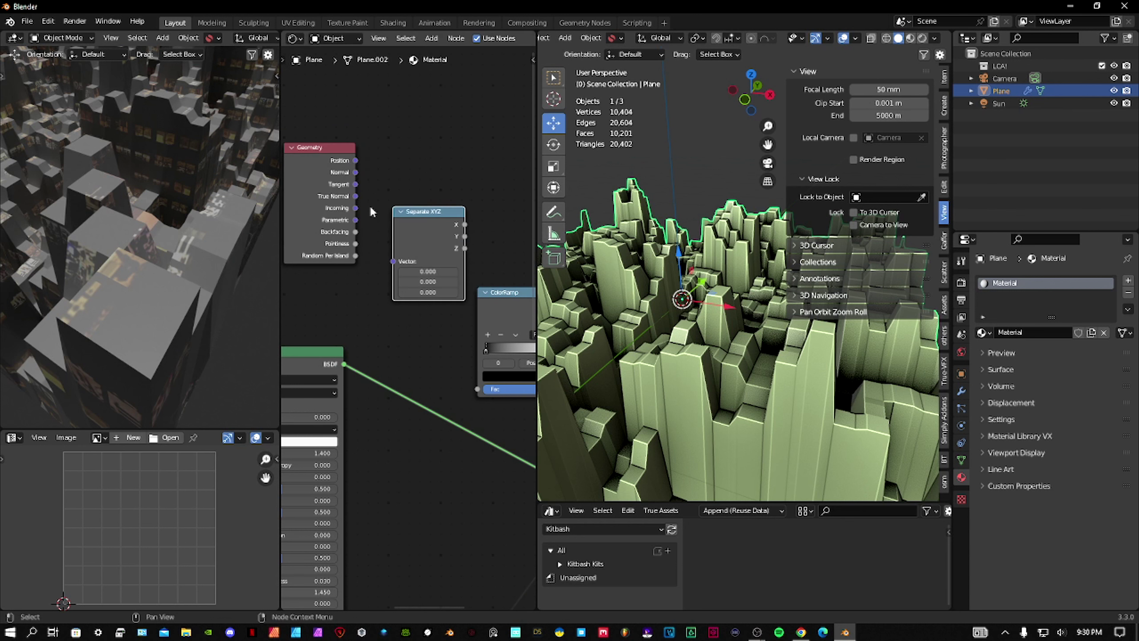
drag(332, 153, 315, 156)
drag(339, 200, 349, 215)
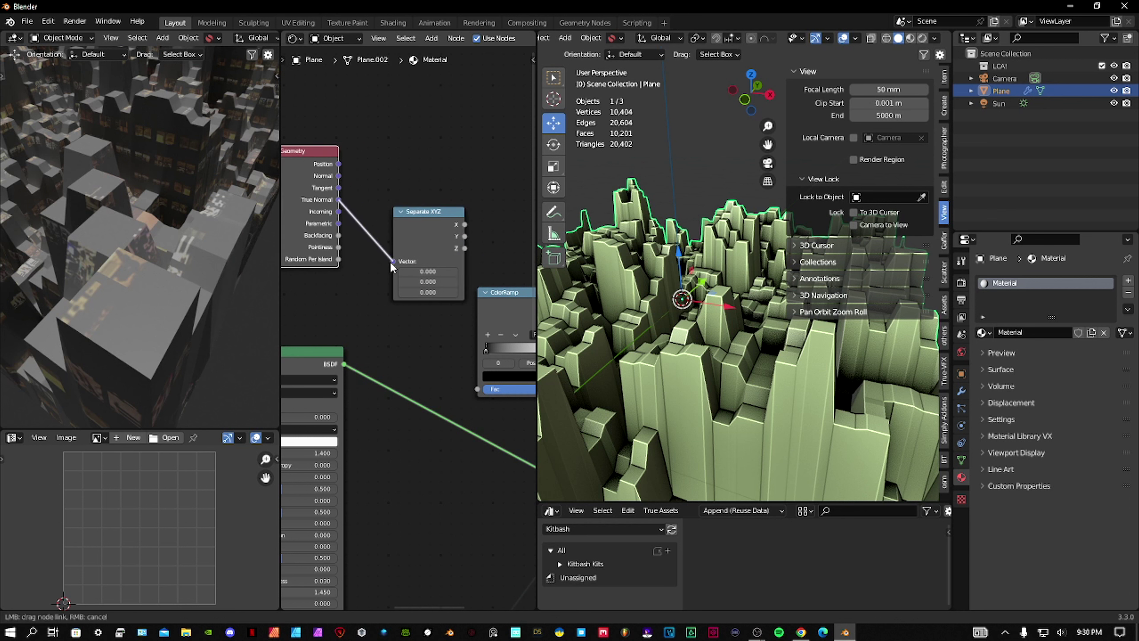
drag(391, 267, 393, 262)
drag(429, 216, 476, 393)
right_click(476, 393)
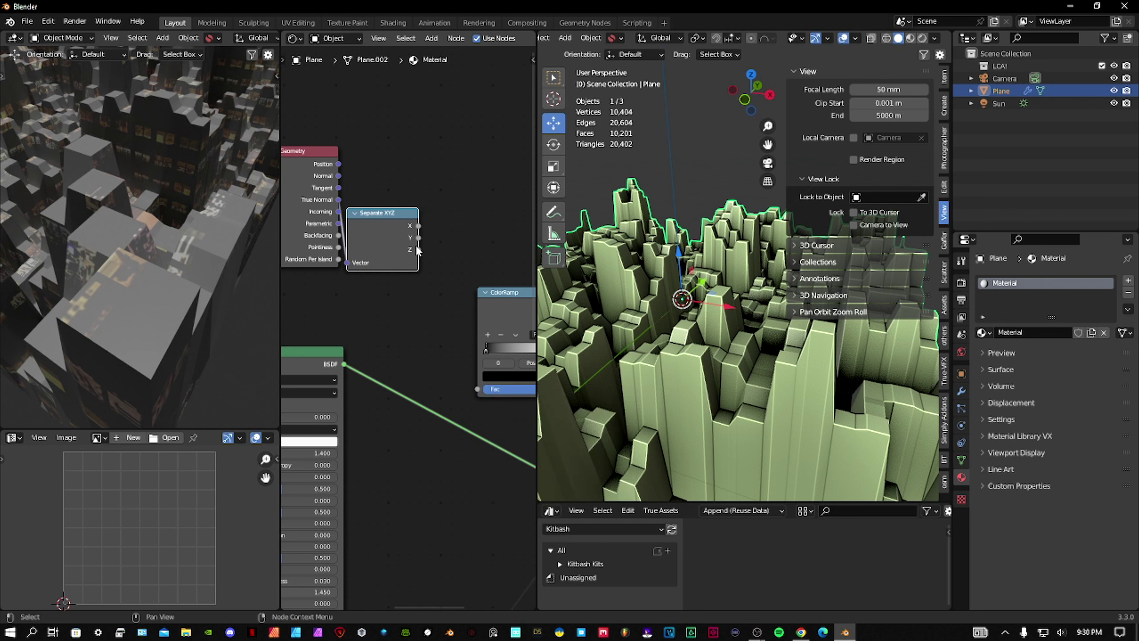
Connect the Separate XYZ node's Z output to the ColorRamp's Fac and inspect the building rooftops
drag(472, 394, 474, 389)
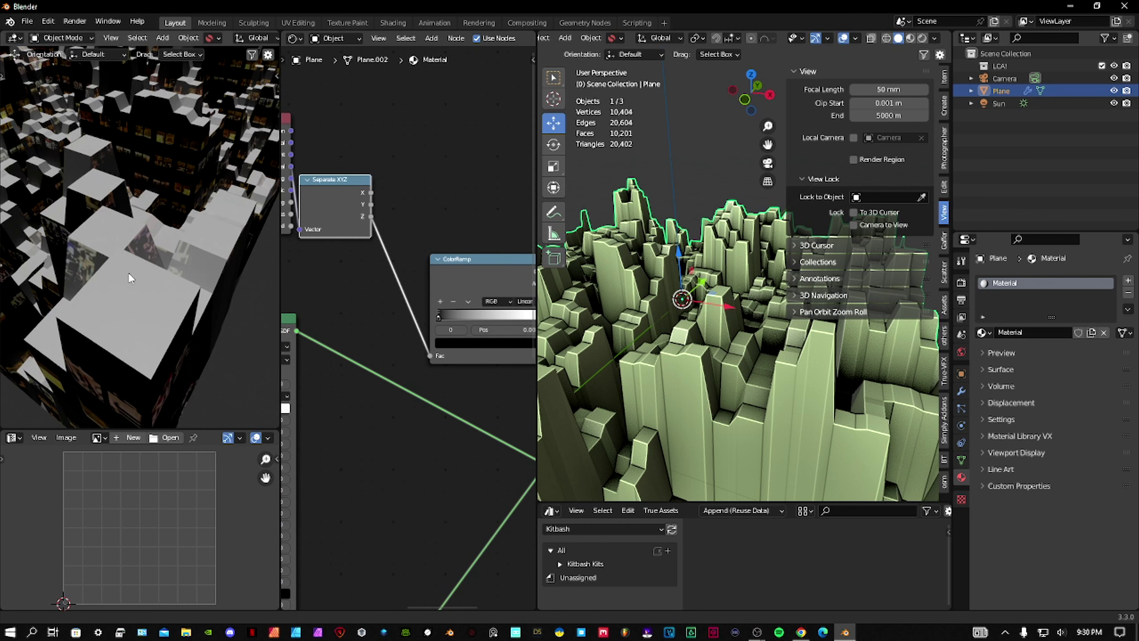
scroll(117, 266, down, 3)
middle_drag(81, 299, 217, 315)
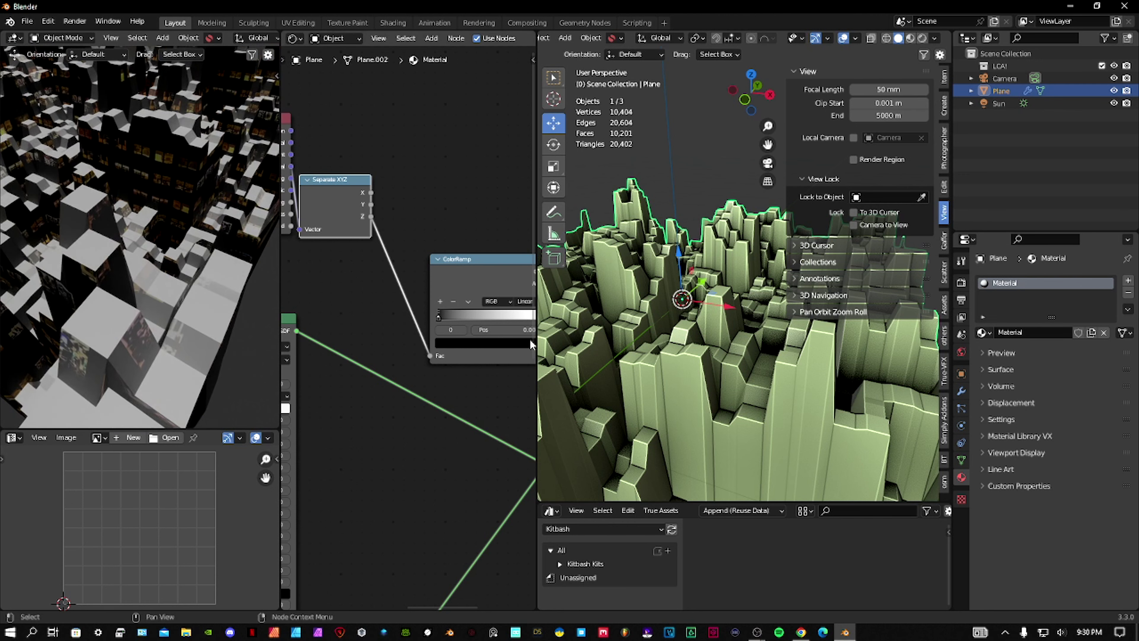
Tighten the ColorRamp by moving the black stop near the middle and the white stop to position 0.573
middle_drag(484, 339, 418, 298)
scroll(417, 298, up, 1)
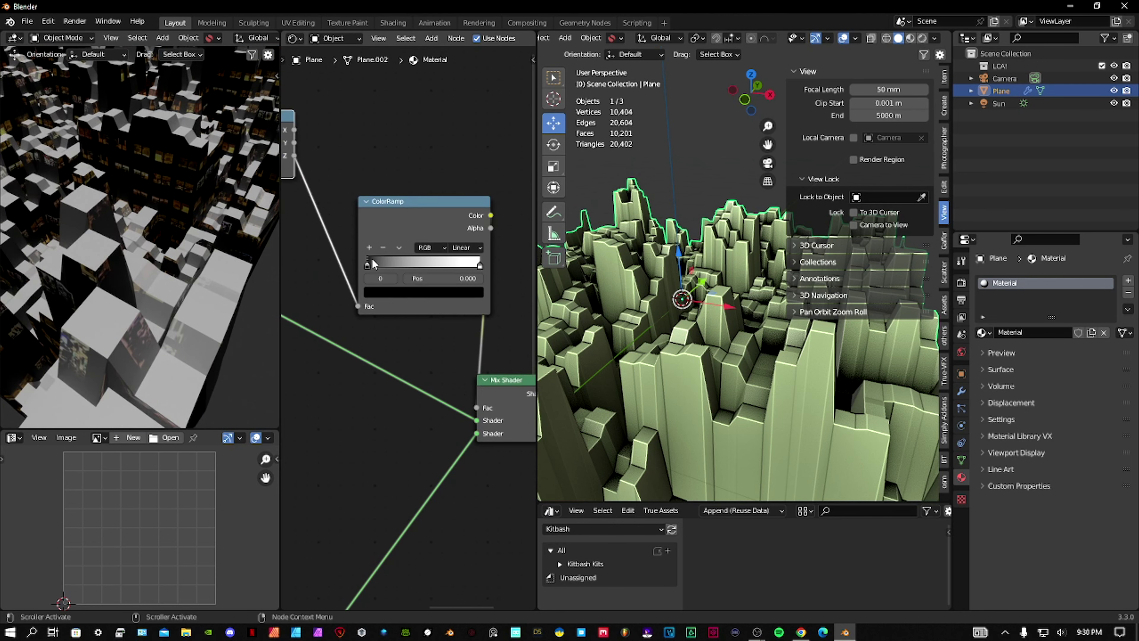
drag(375, 263, 424, 265)
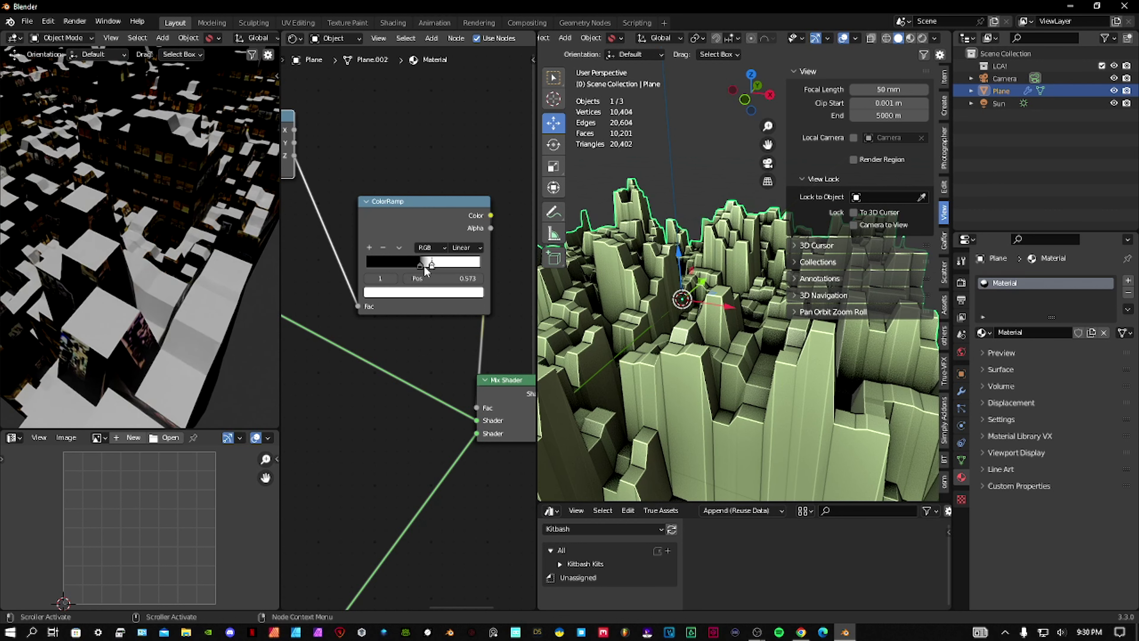
middle_drag(198, 267, 181, 285)
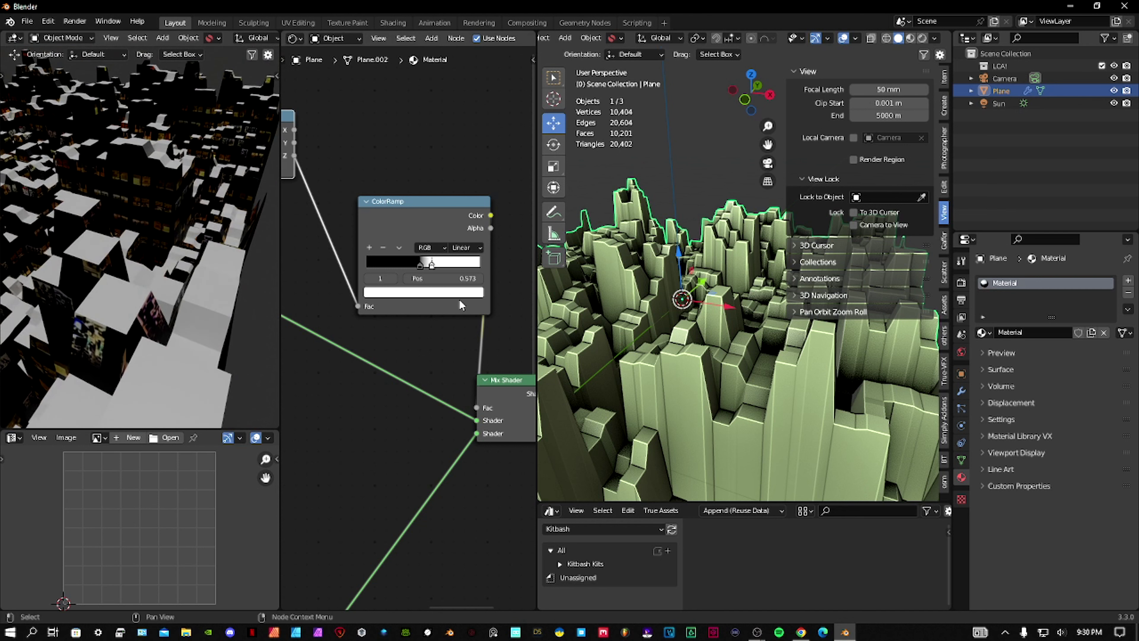
Add a Bump node and link its Normal output to the duplicated Principled BSDF's Normal input
scroll(405, 329, down, 4)
middle_drag(404, 363, 516, 187)
middle_drag(371, 464, 408, 327)
scroll(406, 326, up, 3)
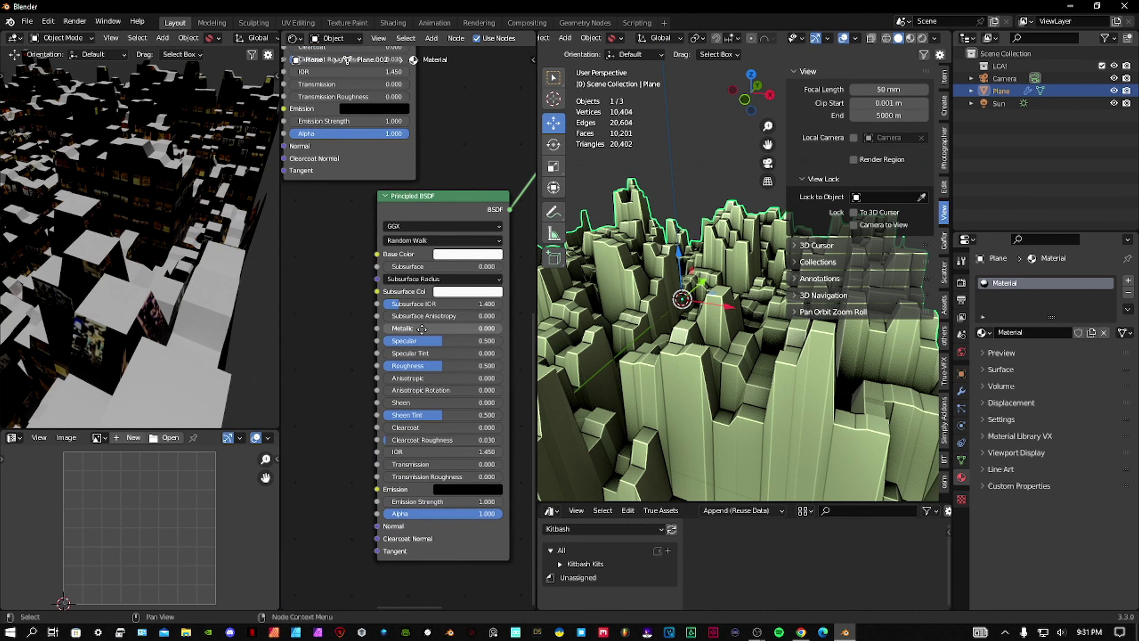
key(shift+a)
mouse_move(380, 411)
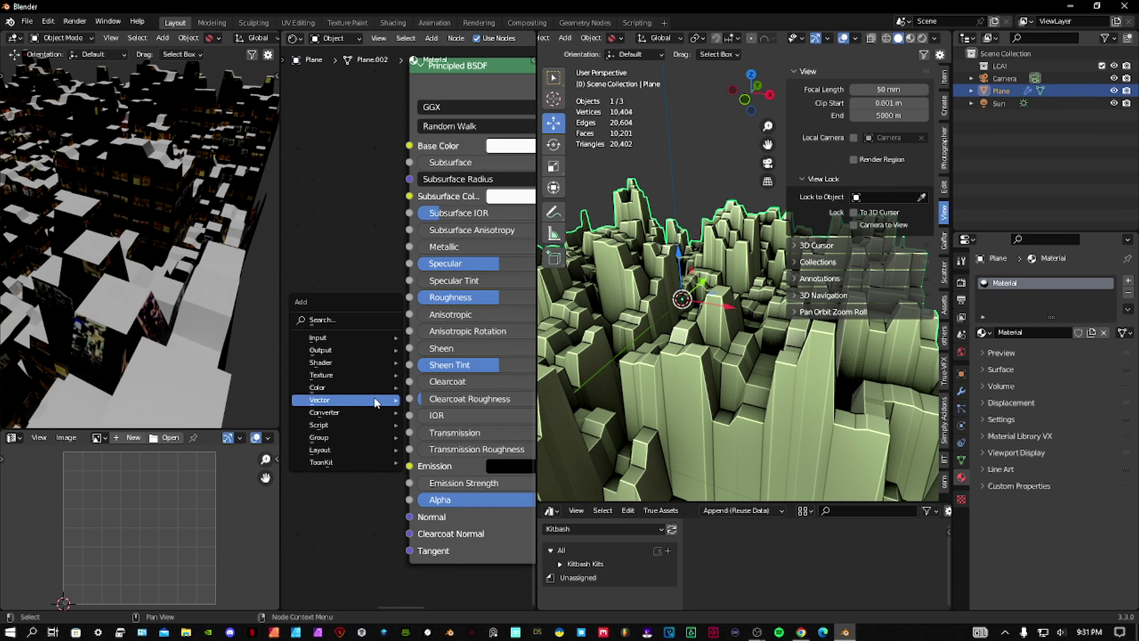
click(435, 399)
click(289, 445)
drag(303, 455, 320, 462)
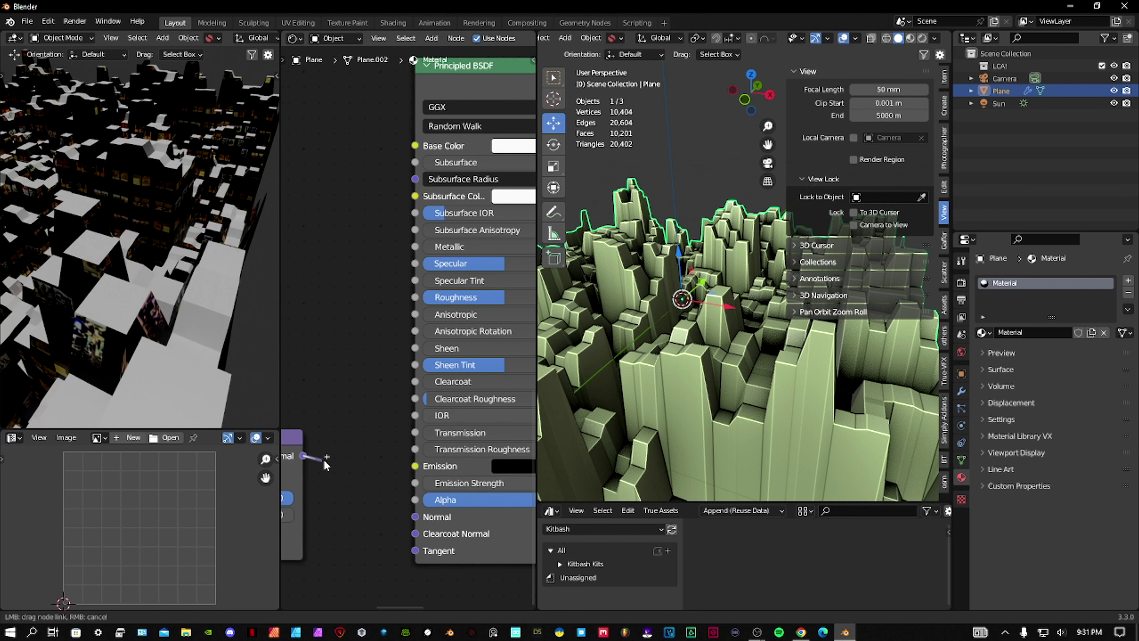
drag(418, 518, 417, 517)
middle_drag(382, 512, 483, 468)
Add a Voronoi Texture node and connect its Color output to the Bump node's Height
middle_drag(294, 446, 412, 397)
key(shift+a)
mouse_move(413, 372)
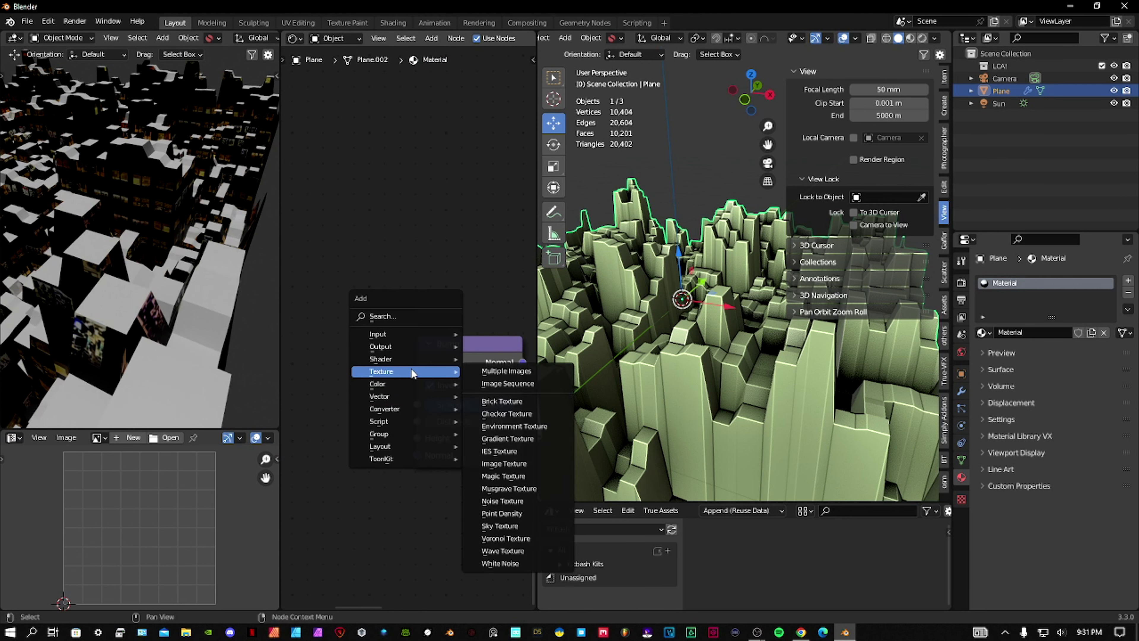
click(528, 538)
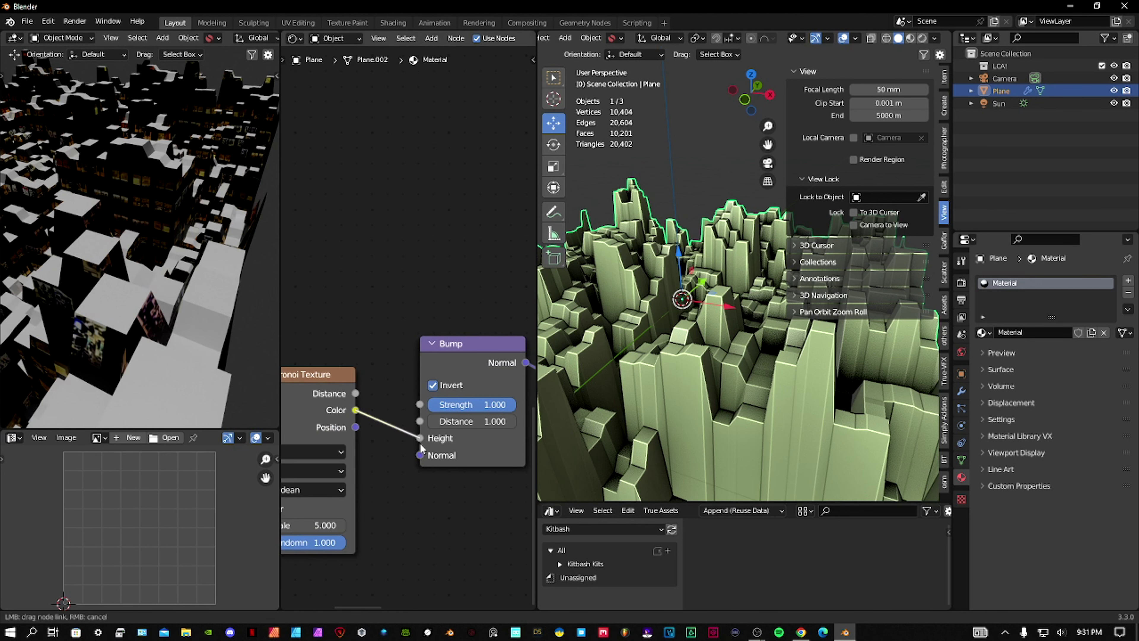
drag(422, 447, 421, 444)
Set the Voronoi Texture's feature output to F2 and its distance metric to Chebychev
middle_drag(360, 459, 452, 393)
middle_drag(411, 442, 397, 440)
click(386, 402)
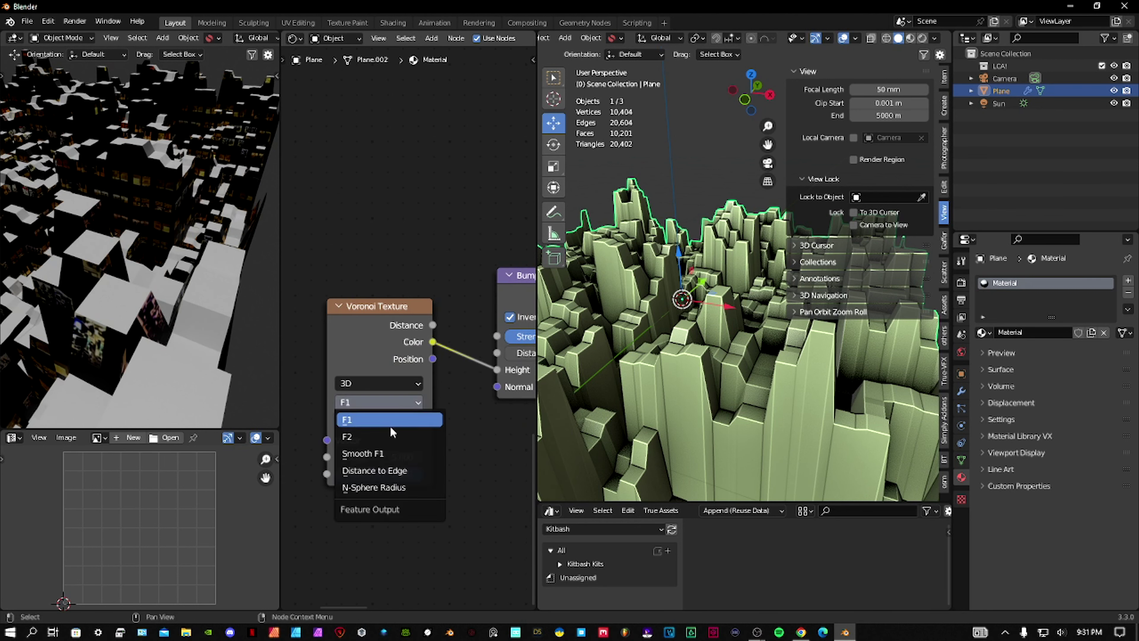
click(392, 436)
click(405, 422)
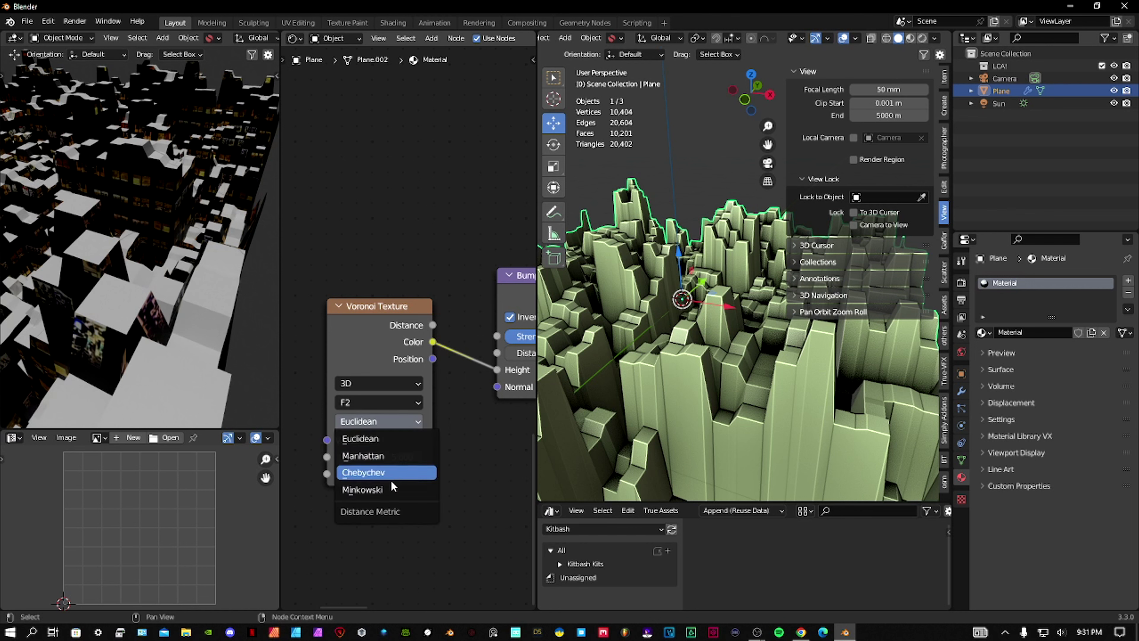
click(394, 474)
Raise the Voronoi Texture's Scale to 43.460 while checking the bump pattern on a nearby rooftop
shift+drag(394, 456, 415, 457)
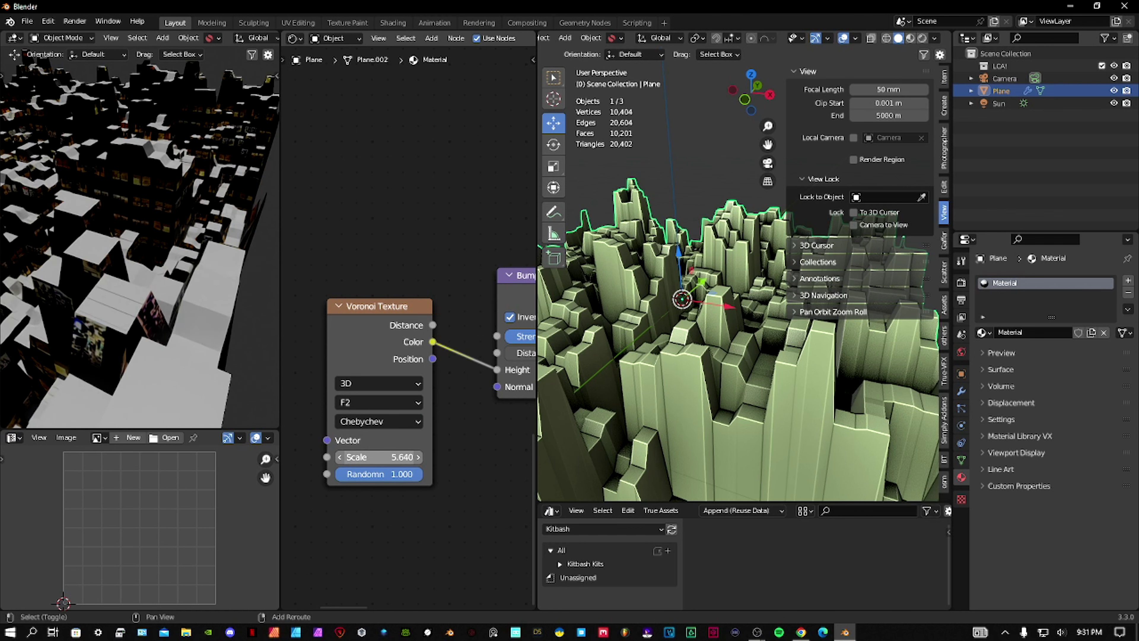
shift+middle_drag(191, 389, 168, 275)
scroll(148, 285, up, 1)
mouse_move(380, 457)
mouse_down()
mouse_move(413, 457)
mouse_move(396, 477)
mouse_up()
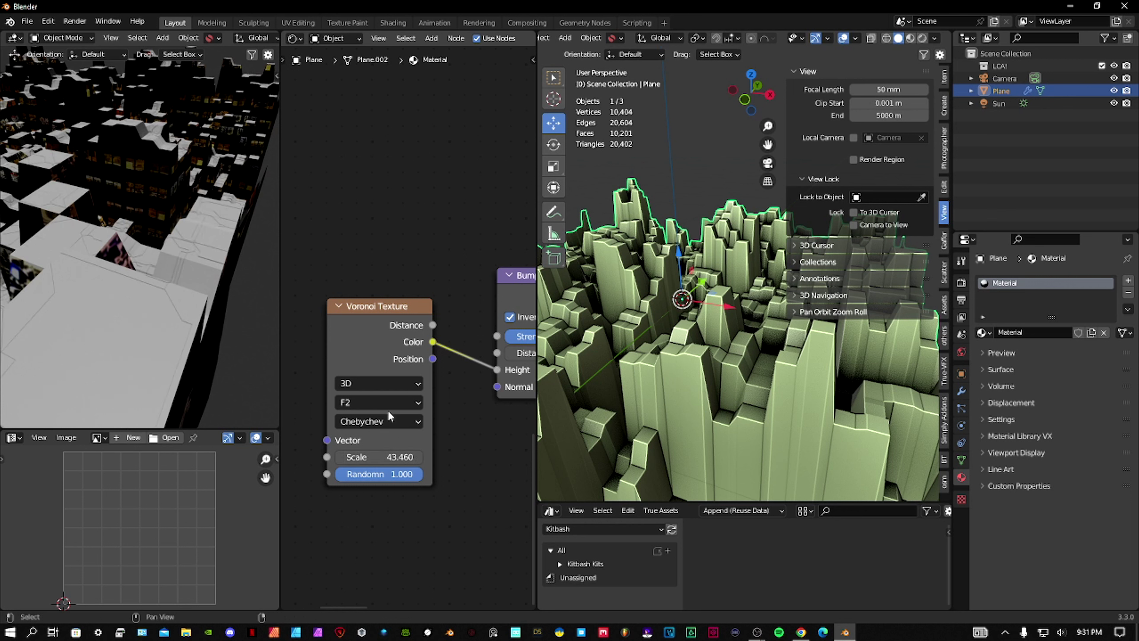
Set the rooftop Principled BSDF's Metallic to 1.000
middle_drag(469, 225, 399, 265)
scroll(467, 180, down, 4)
middle_drag(510, 104, 373, 279)
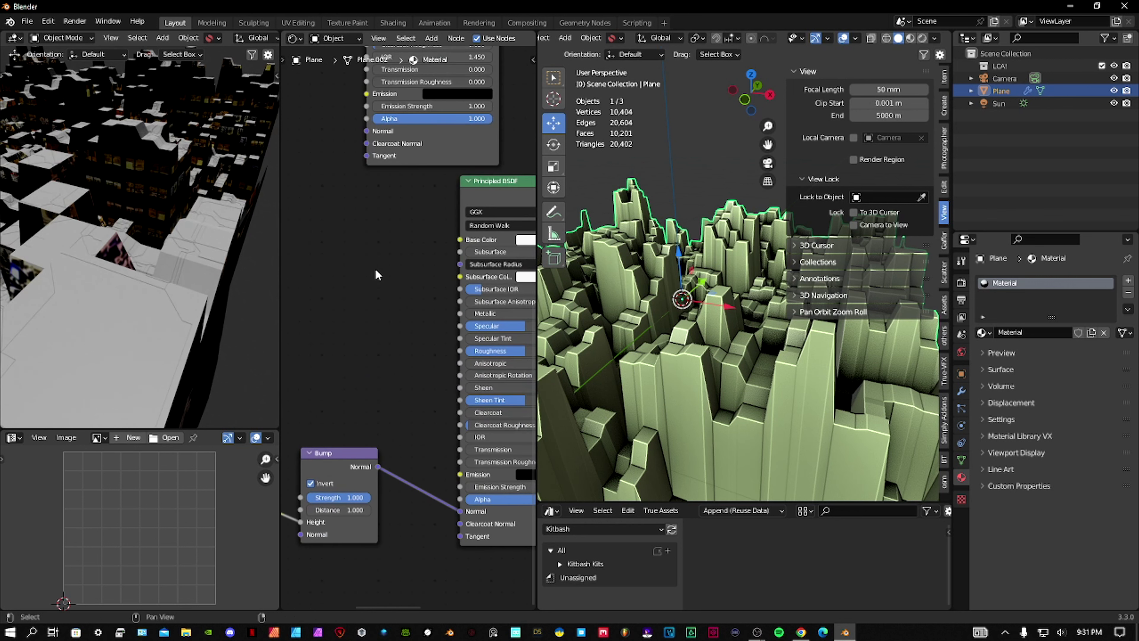
middle_drag(473, 313, 431, 309)
drag(444, 308, 538, 308)
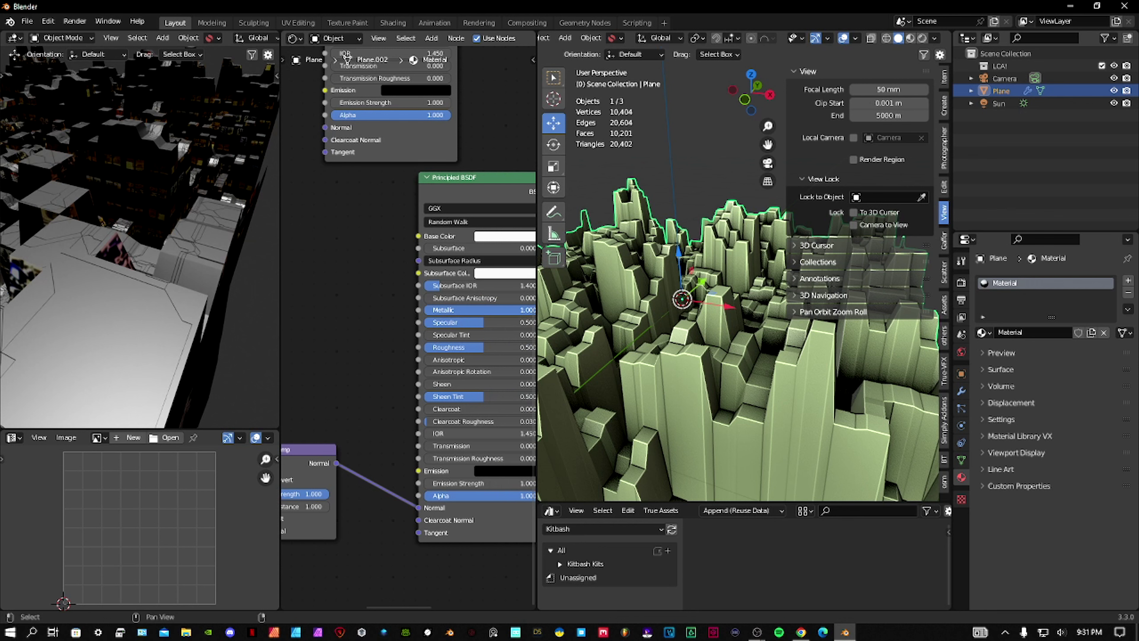
right_click(545, 310)
click(545, 311)
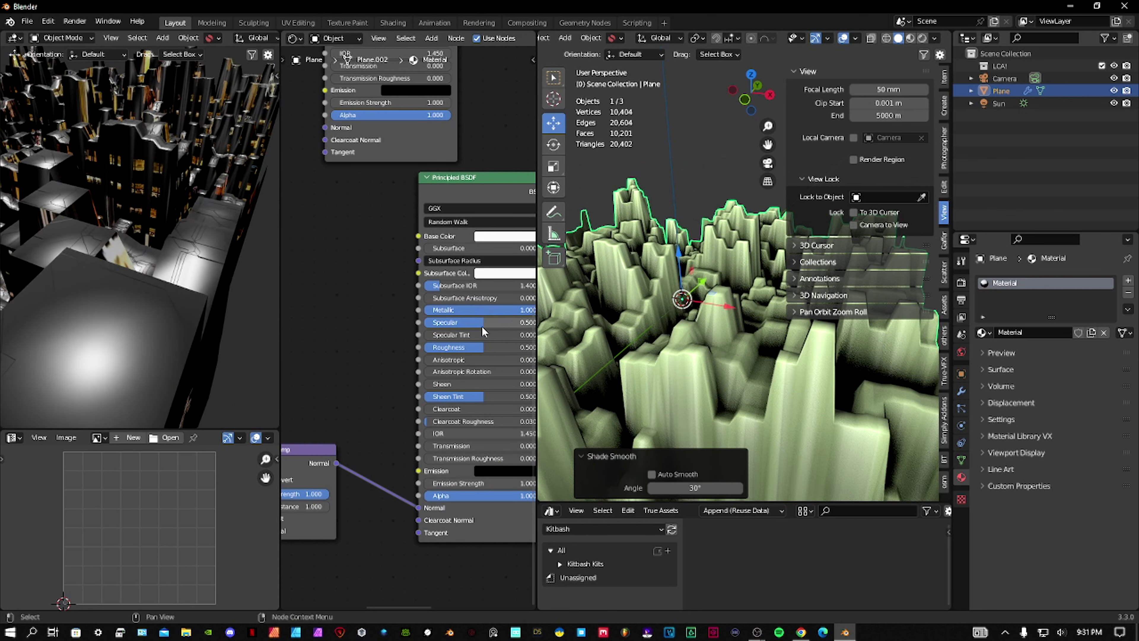
key(ctrl+z)
key(ctrl+z)
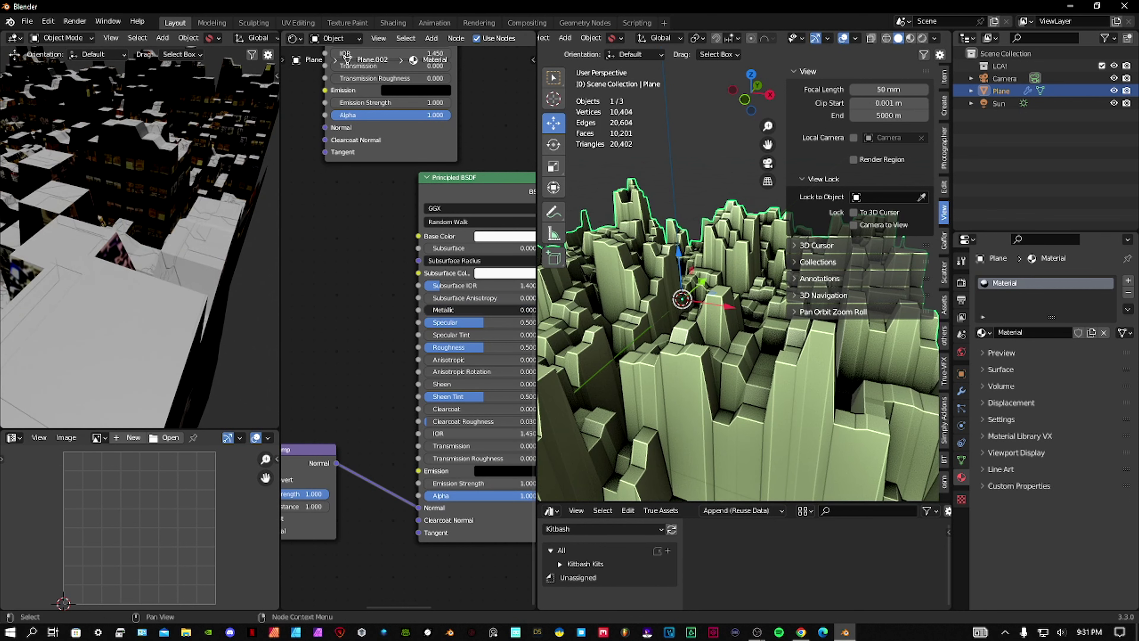
key(ctrl+shift+z)
Set the rooftop Principled BSDF's Specular to 0.000 and Roughness to 0.513
middle_drag(464, 331, 428, 323)
mouse_move(446, 339)
mouse_down()
mouse_move(390, 319)
mouse_move(448, 338)
mouse_up()
middle_drag(316, 306, 351, 315)
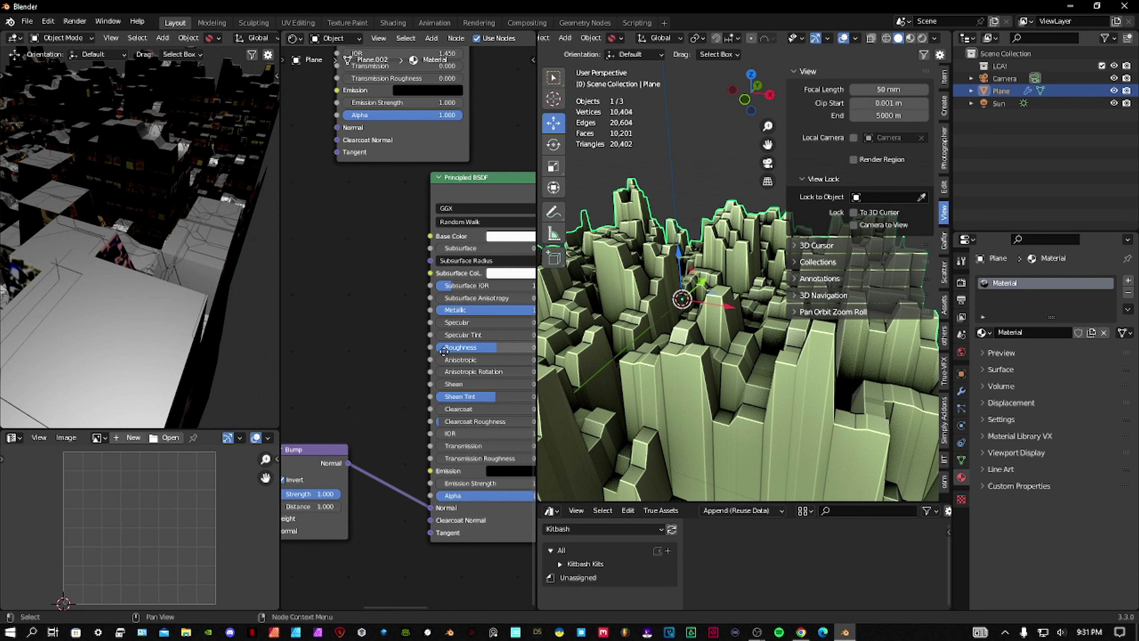
Add a ColorRamp linked to the rooftop Principled BSDF's Roughness and shift its black stop inward
key(shift+a)
mouse_move(341, 359)
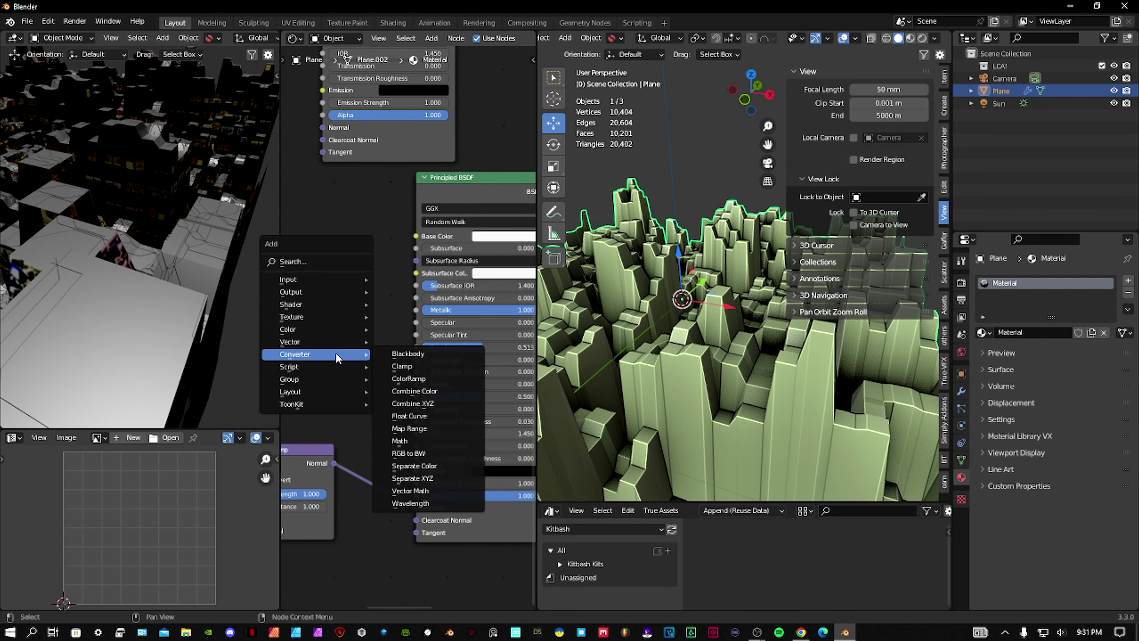
click(404, 379)
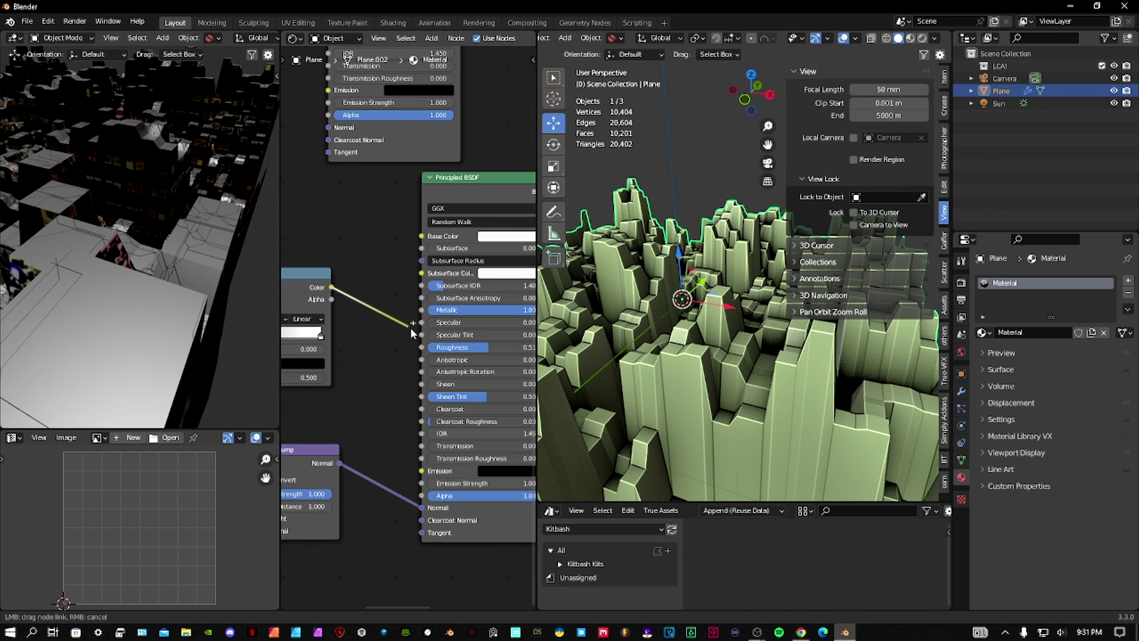
drag(424, 349, 423, 349)
middle_drag(290, 347, 386, 344)
drag(314, 329, 334, 329)
middle_drag(333, 328, 375, 334)
Add a Noise Texture with Detail 15.000 and connect its Color output to the roughness ColorRamp's Fac
key(shift+a)
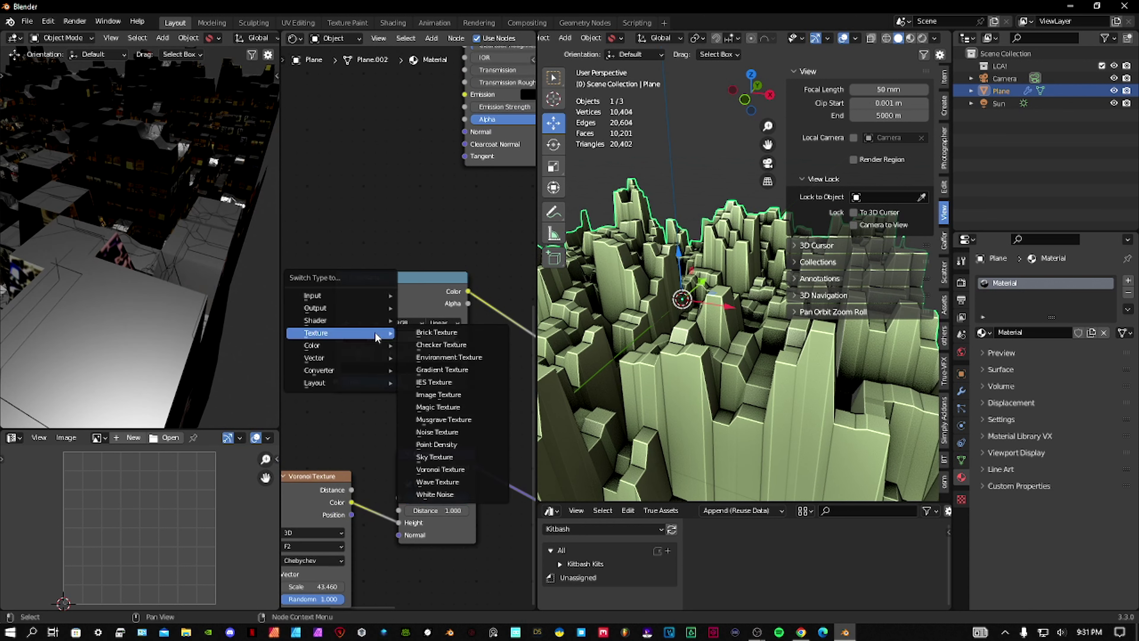
right_click(314, 215)
key(shift+a)
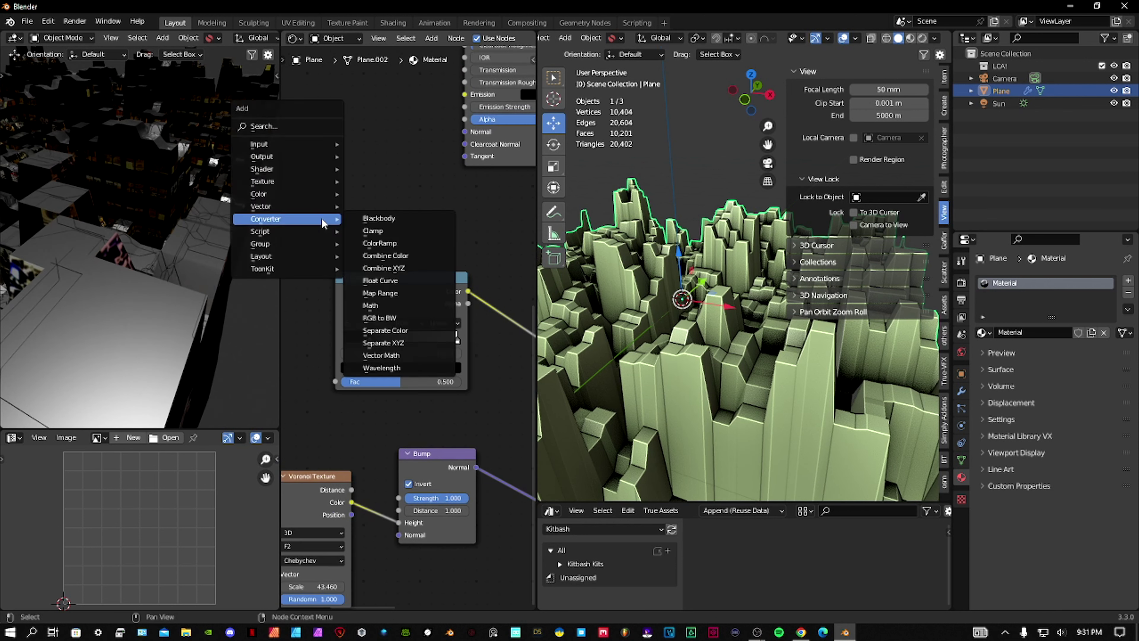
mouse_move(330, 182)
click(384, 310)
click(366, 310)
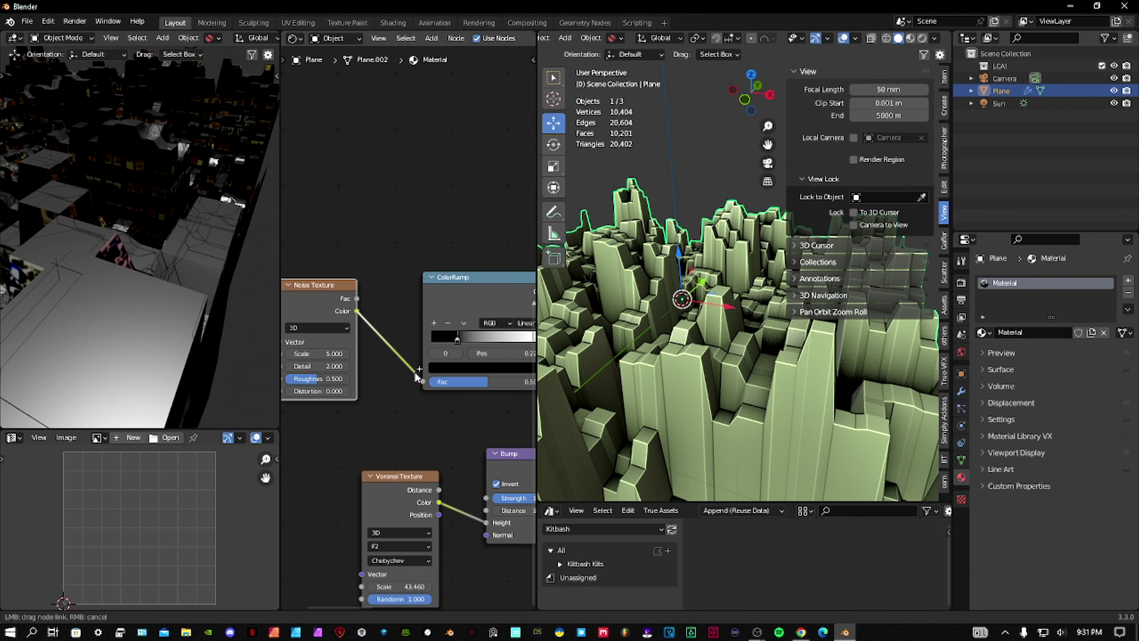
drag(422, 380, 421, 380)
middle_drag(374, 377, 398, 372)
drag(342, 363, 395, 363)
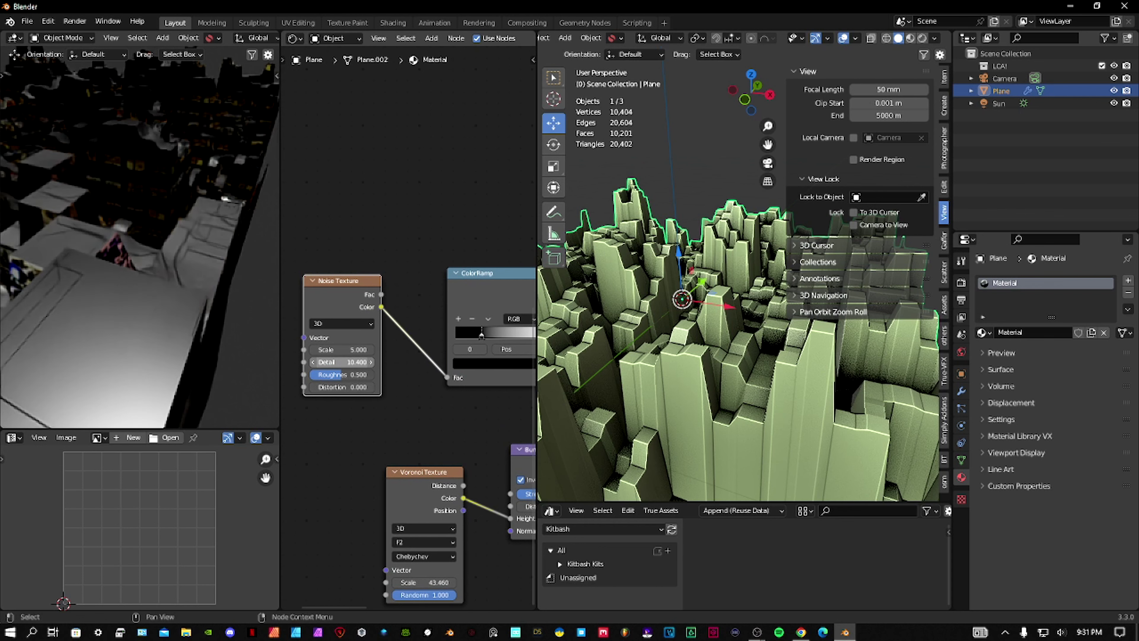
Tighten the roughness ColorRamp with the black stop at 0.418 and the white stop at 0.516
middle_drag(393, 324, 333, 328)
drag(509, 340, 444, 339)
middle_drag(444, 339, 438, 340)
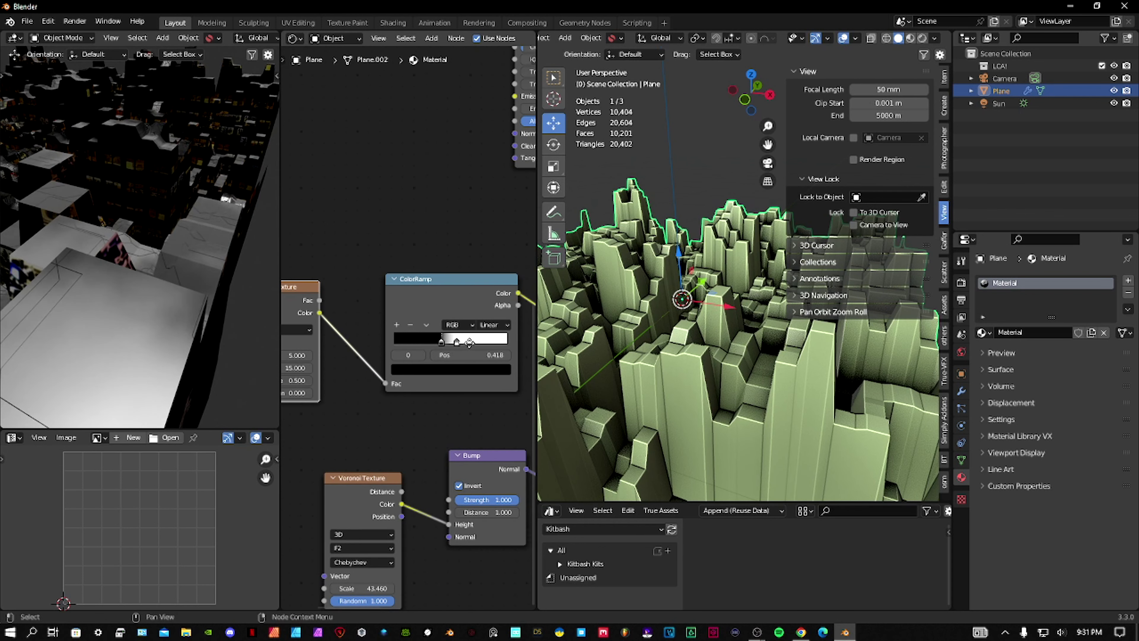
drag(450, 339, 447, 340)
Duplicate the roughness ColorRamp and link the copy's Color output to the rooftop Principled BSDF's Base Color
middle_drag(458, 312, 377, 374)
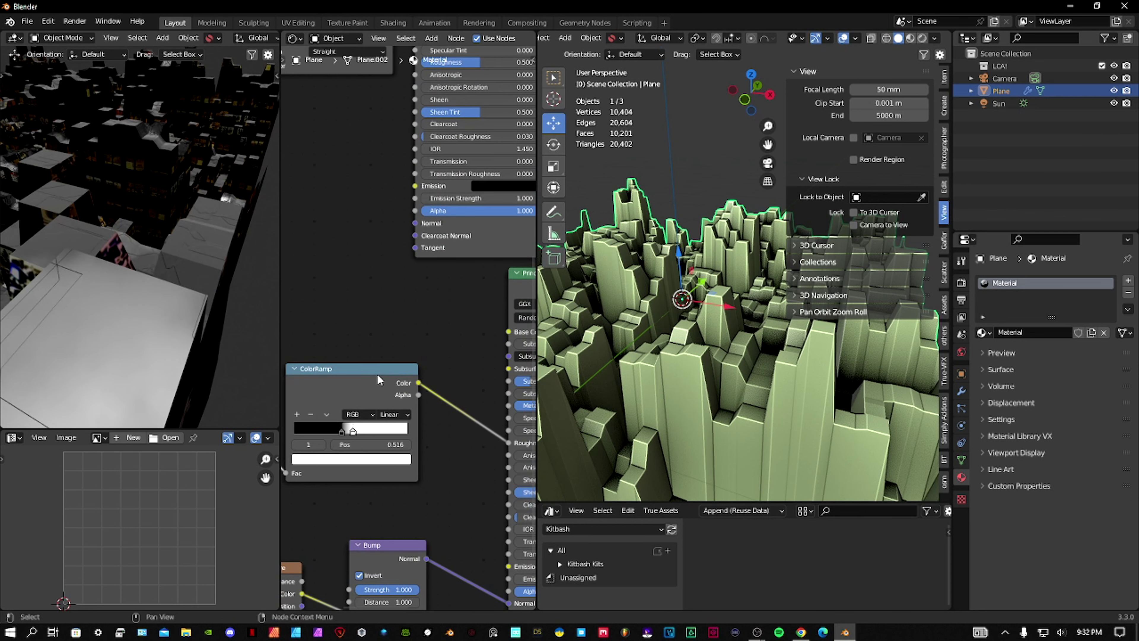
key(shift+d)
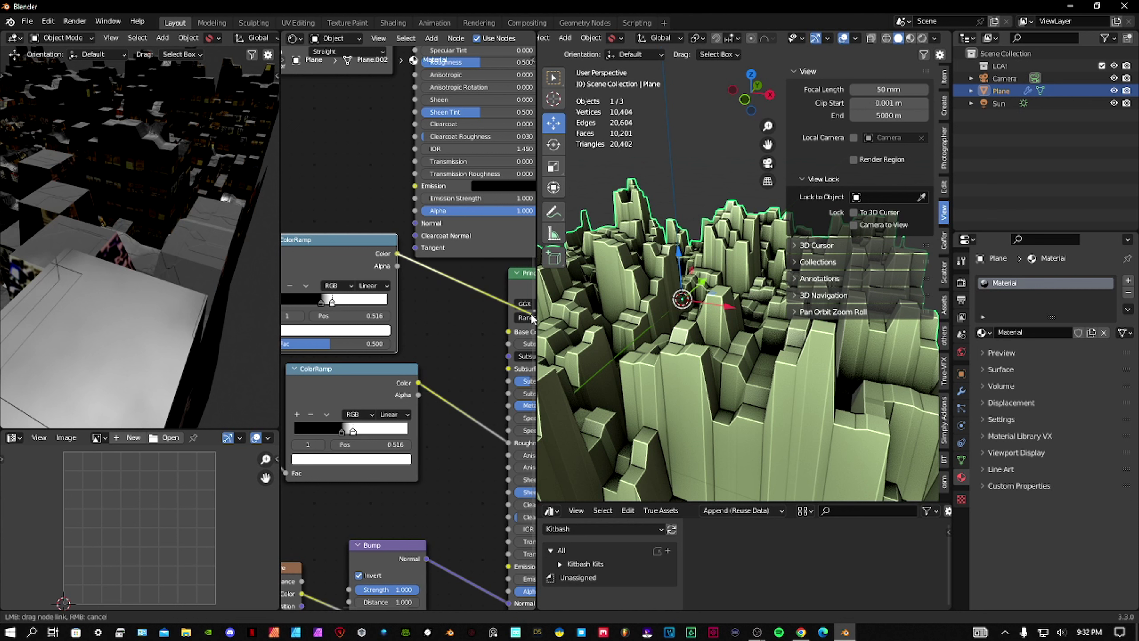
ctrl+scroll(479, 343, down, 2)
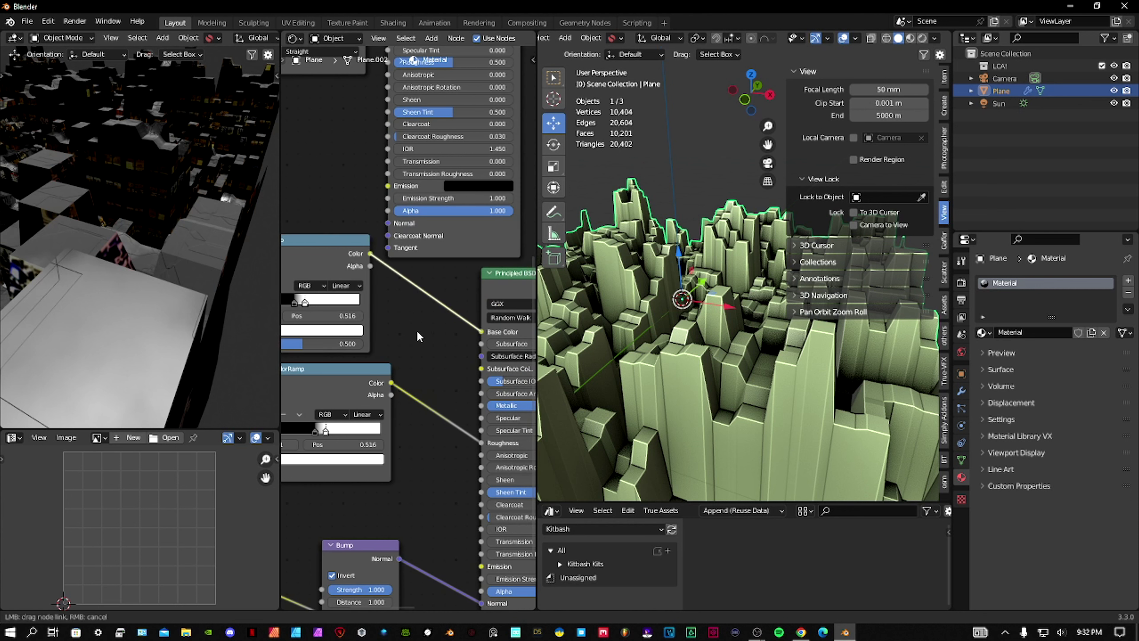
Spread the Base Color ramp's stops to both ends, add two intermediate stops and distribute all stops evenly
scroll(440, 332, up, 4)
drag(394, 314, 520, 329)
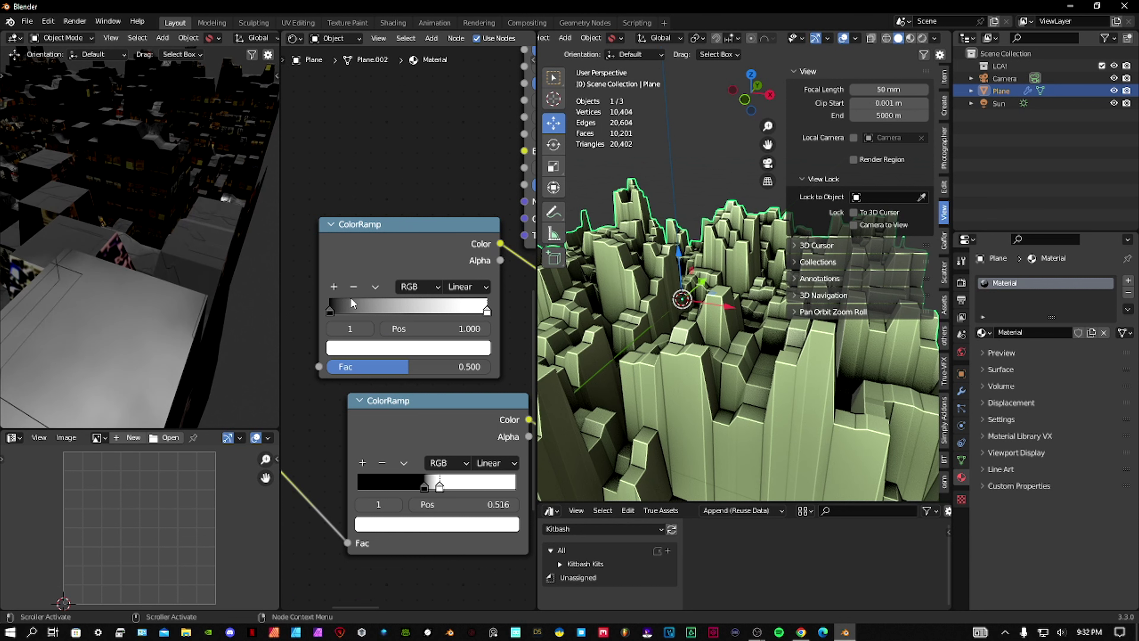
click(336, 287)
click(376, 288)
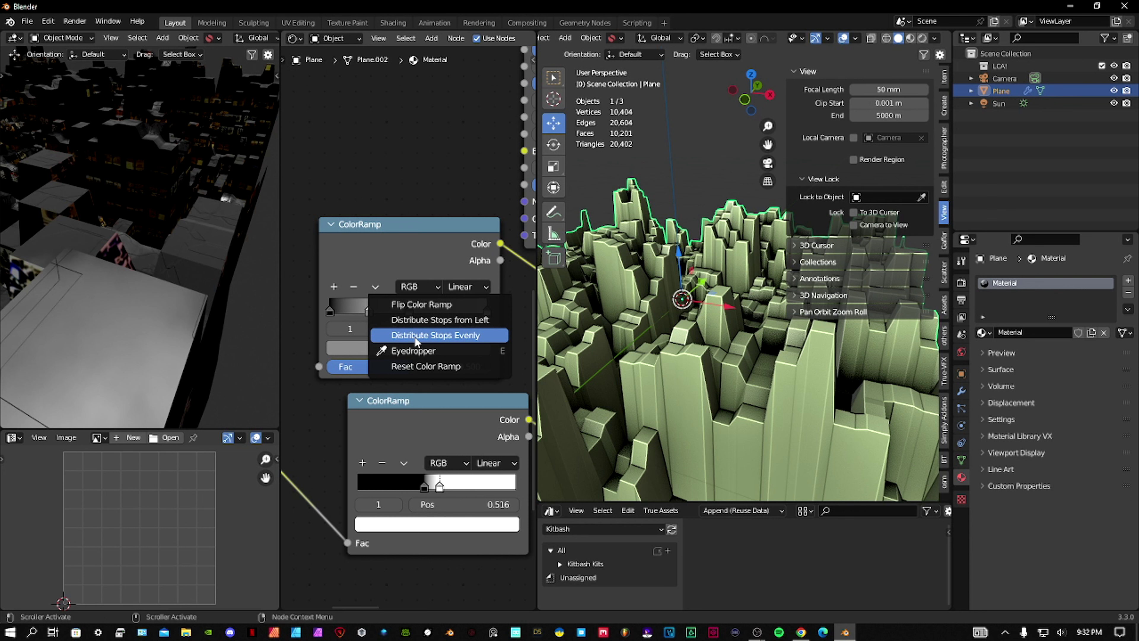
click(440, 335)
ctrl+scroll(380, 330, left, 1)
Color the Base Color ramp's first stop dark grey with value about 0.063 and darken the last stop to grey
click(349, 314)
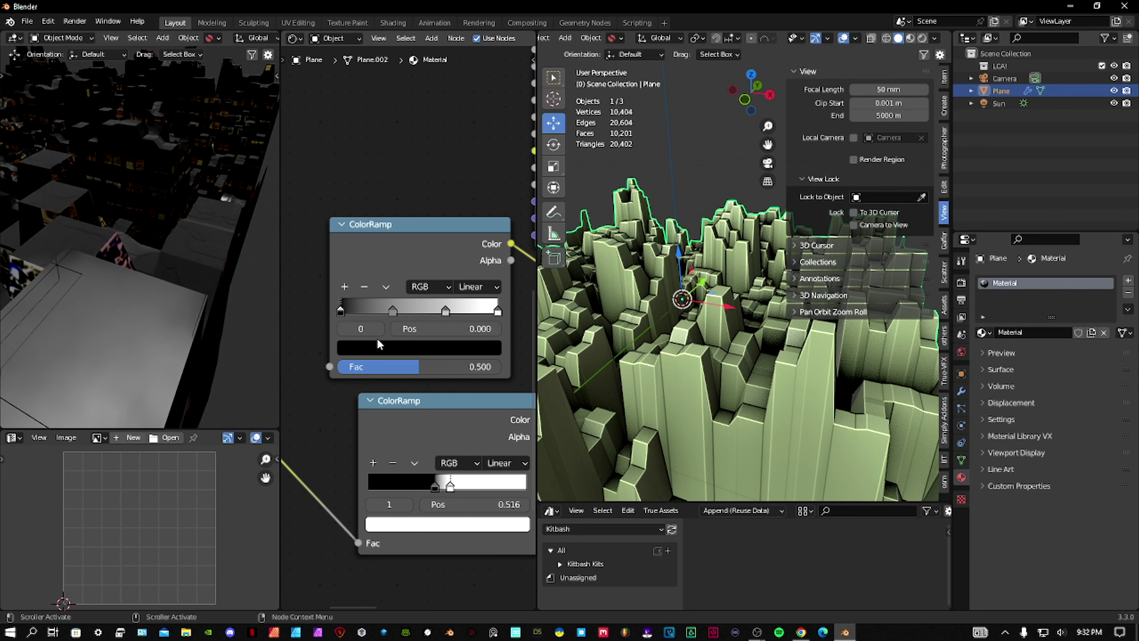
click(379, 348)
drag(469, 233, 470, 175)
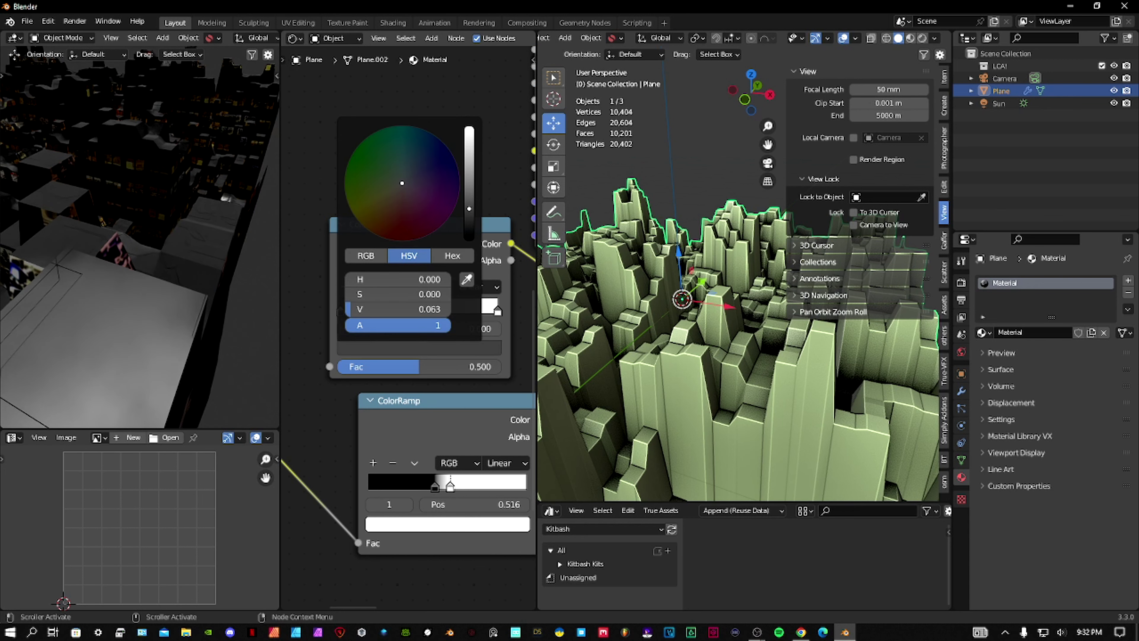
click(498, 312)
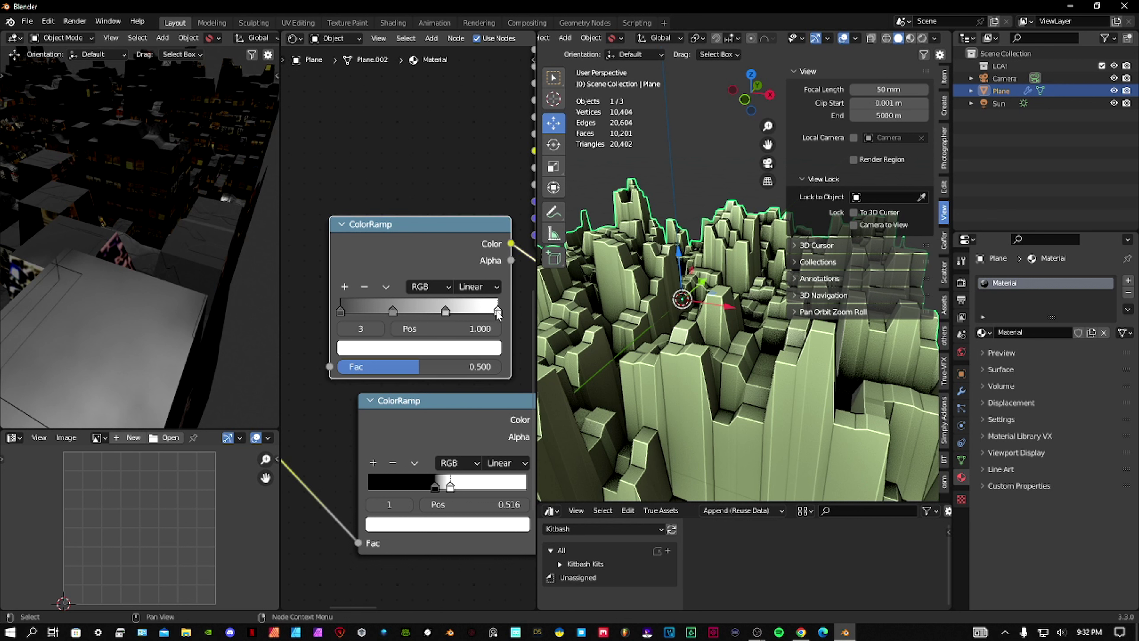
click(491, 349)
drag(469, 180, 468, 215)
Nudge the Base Color ramp's second stop slightly toward the first and color its third stop light grey
click(446, 311)
click(442, 352)
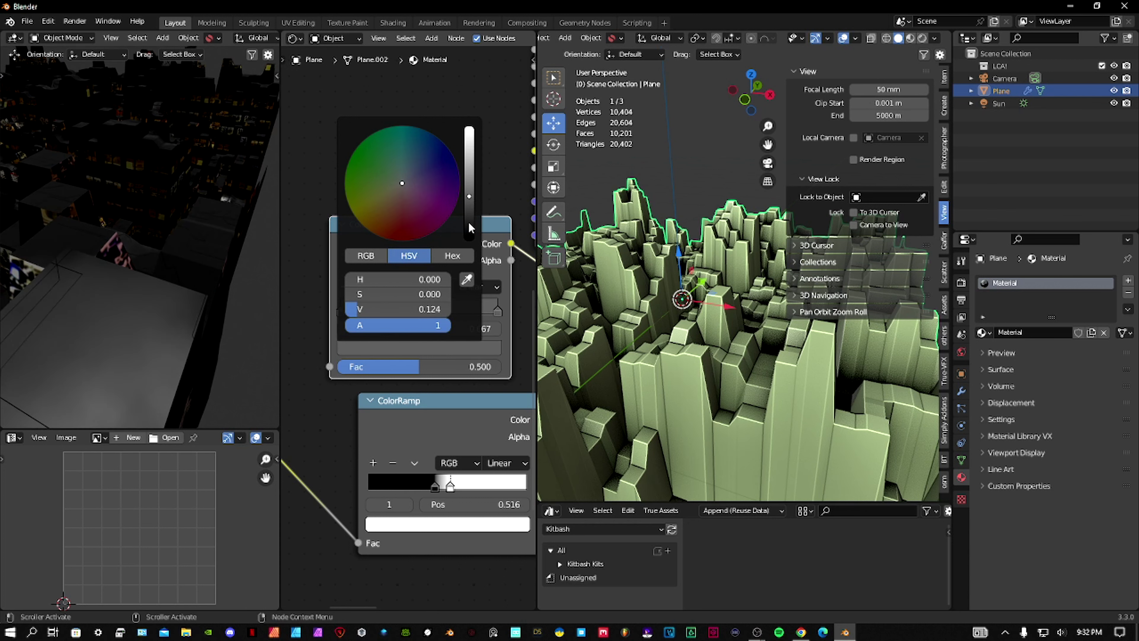
drag(400, 312, 395, 313)
click(446, 311)
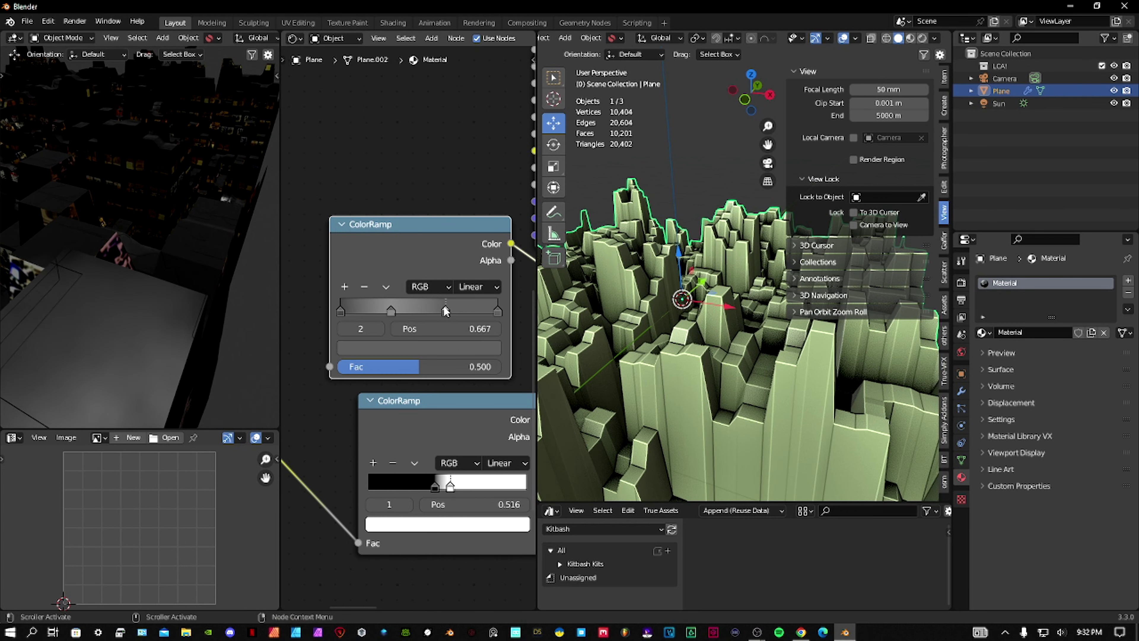
click(446, 352)
drag(469, 200, 469, 167)
Lower the rooftop Principled BSDF's Metallic to zero and raise its Specular
middle_drag(472, 339, 443, 281)
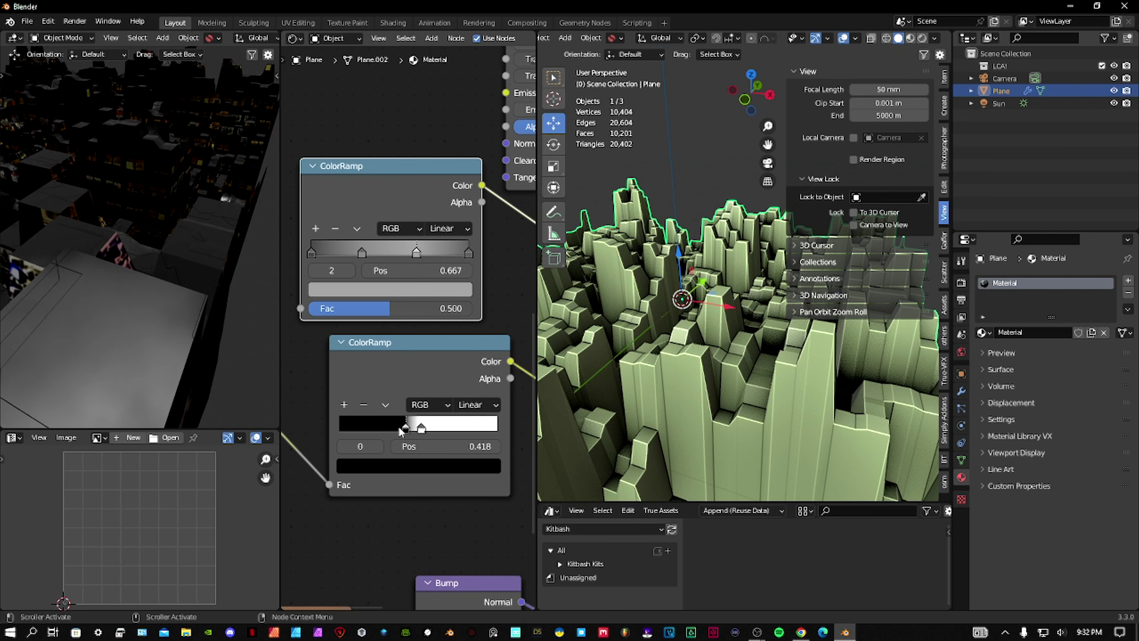
click(403, 426)
middle_drag(463, 417, 236, 376)
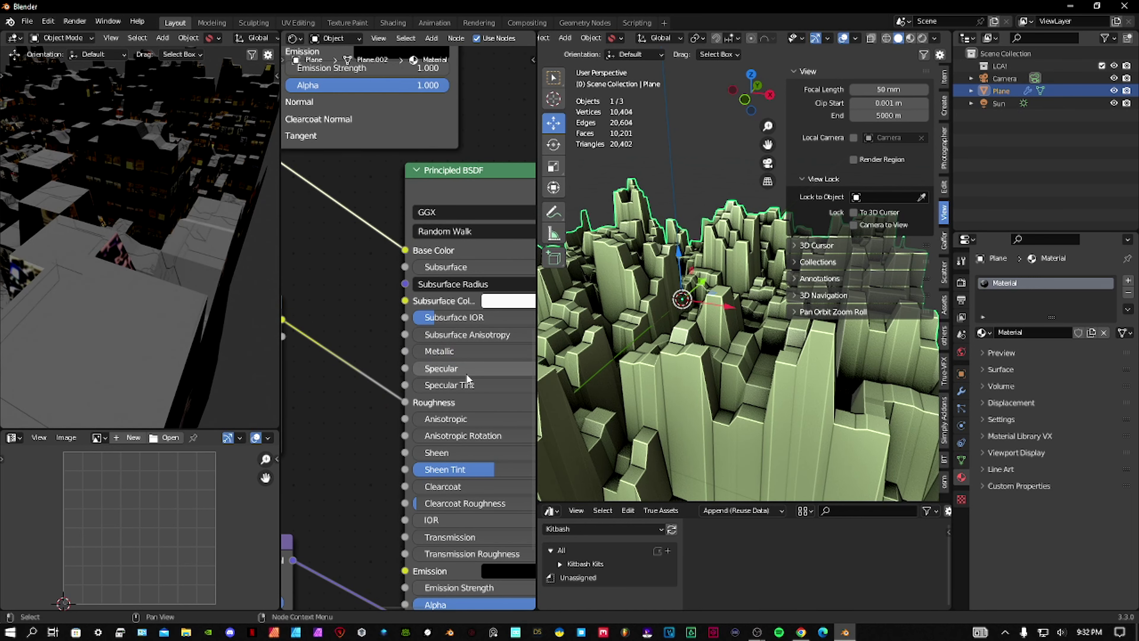
mouse_move(427, 386)
middle_down()
mouse_move(459, 376)
mouse_move(427, 366)
middle_up()
drag(414, 354, 578, 355)
Move the roughness ColorRamp's black stop to 0.351 and set the Noise Texture's Roughness to 0.795 and Scale to 3.500
middle_drag(309, 353, 495, 337)
drag(362, 350, 335, 352)
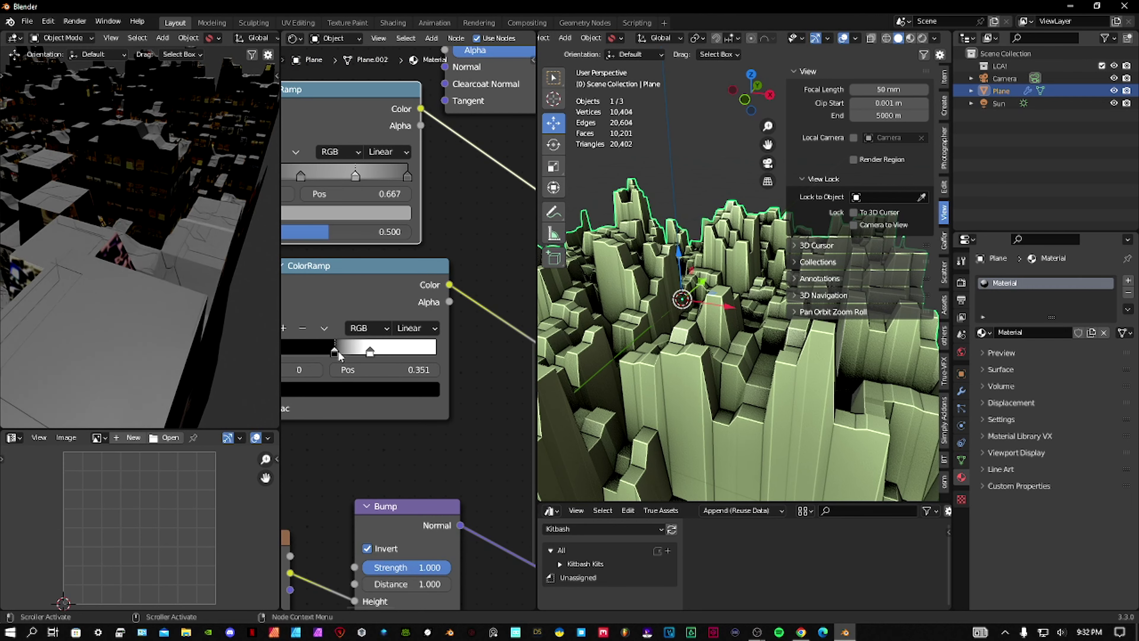
middle_drag(274, 399, 481, 398)
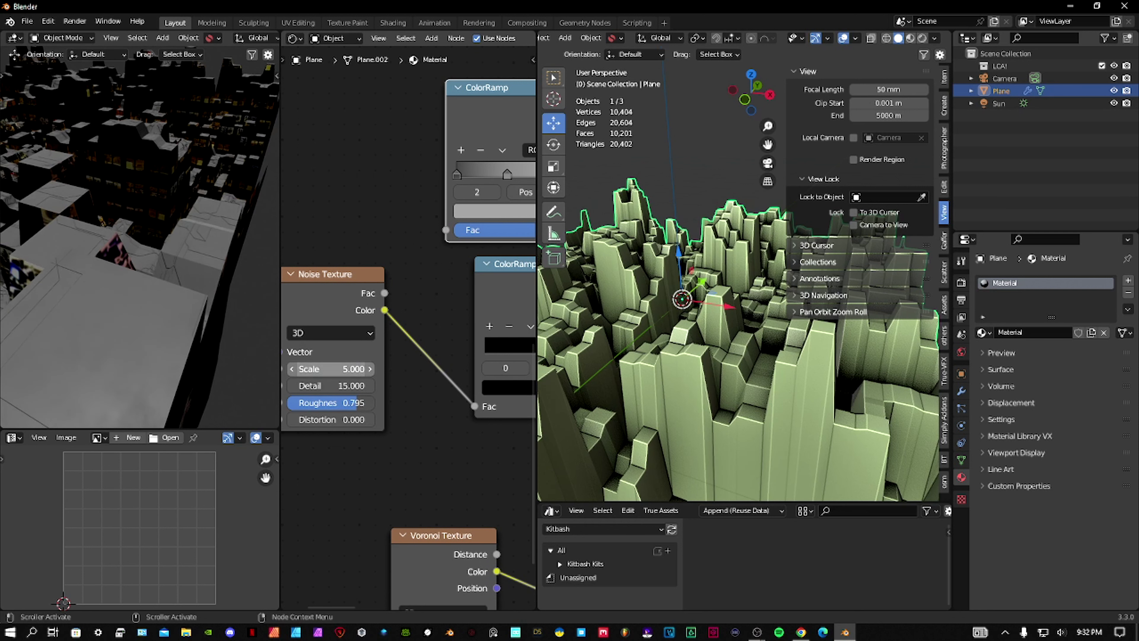
drag(332, 368, 314, 368)
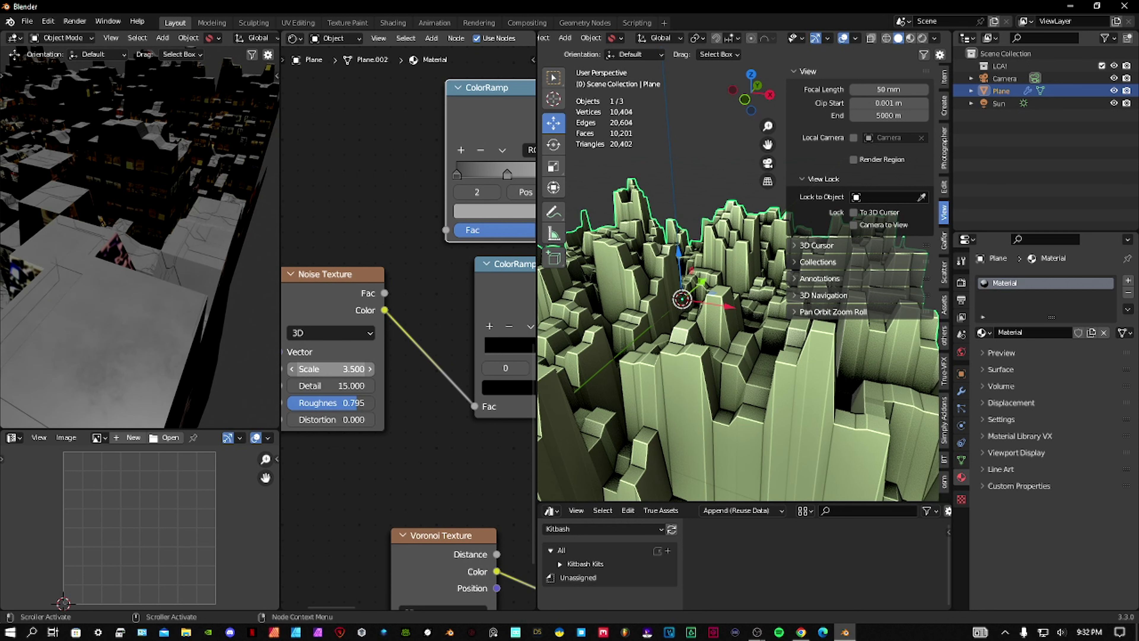
Select the Facade017_4K_Emission.jpg texture node in the facade branch and space the Mapping node farther from it
scroll(456, 359, down, 4)
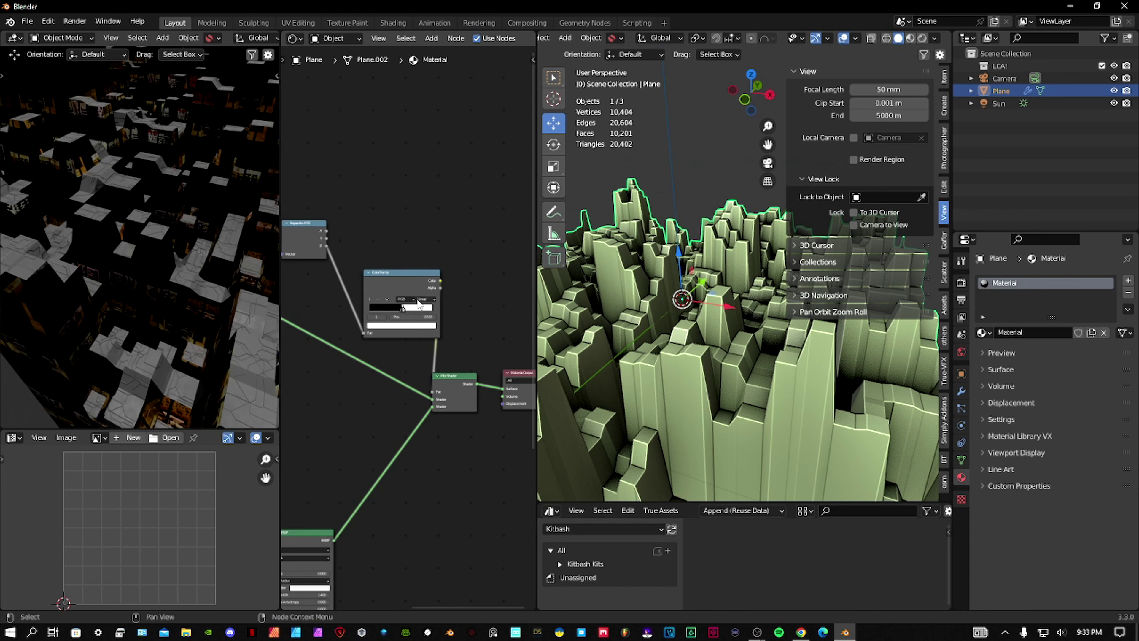
middle_drag(287, 377, 388, 337)
drag(388, 338, 408, 268)
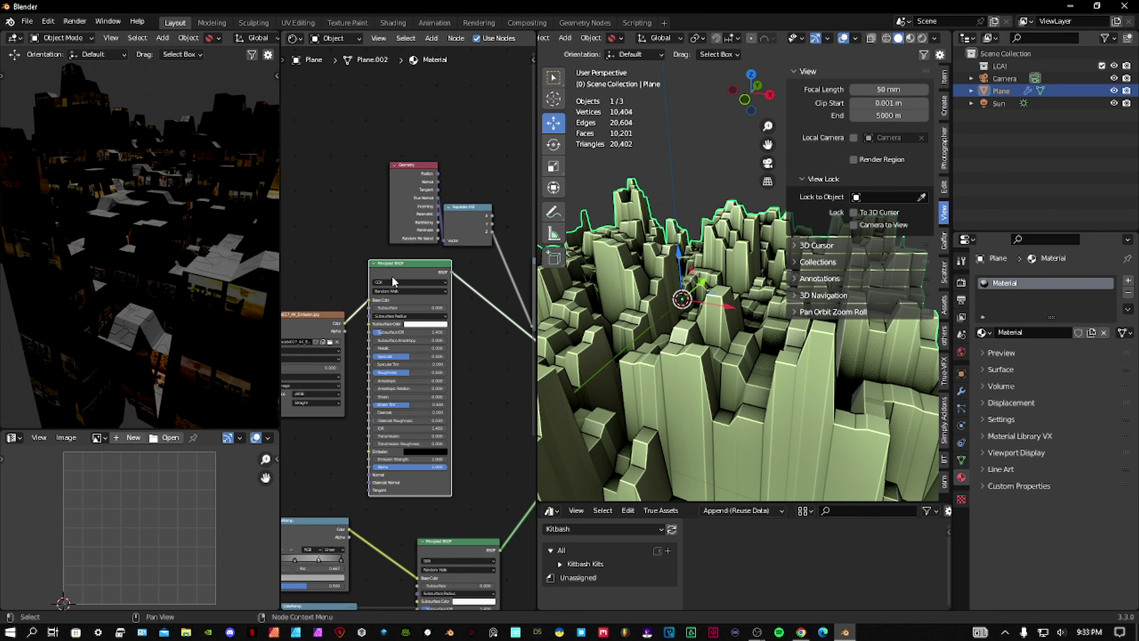
scroll(392, 281, up, 2)
middle_drag(393, 281, 440, 282)
click(363, 275)
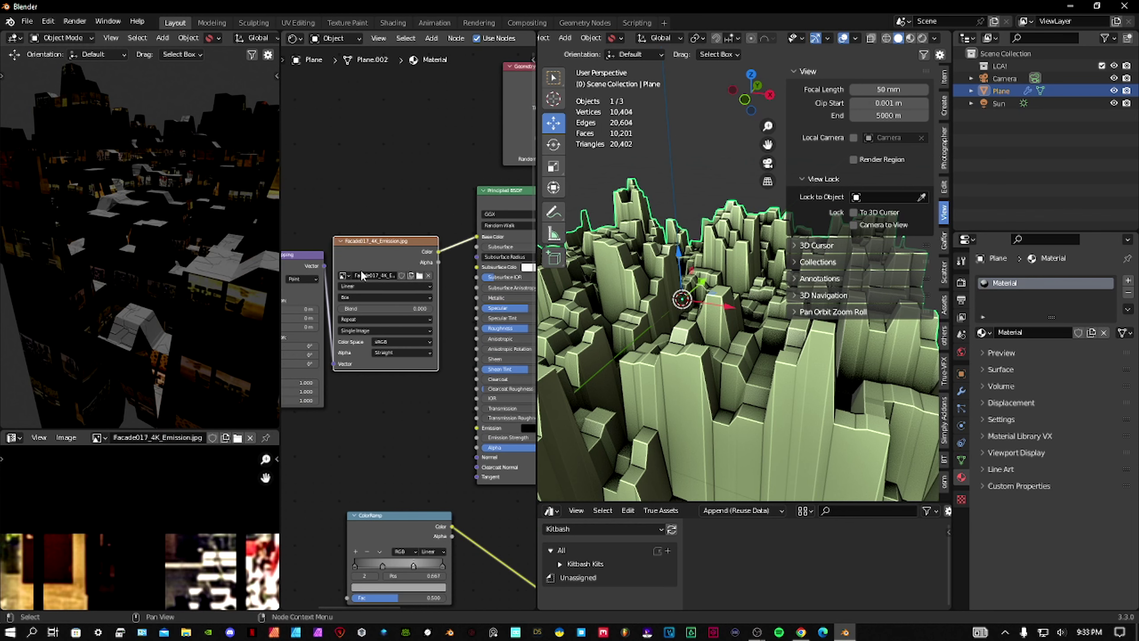
middle_drag(363, 275, 411, 281)
scroll(421, 282, right, 6)
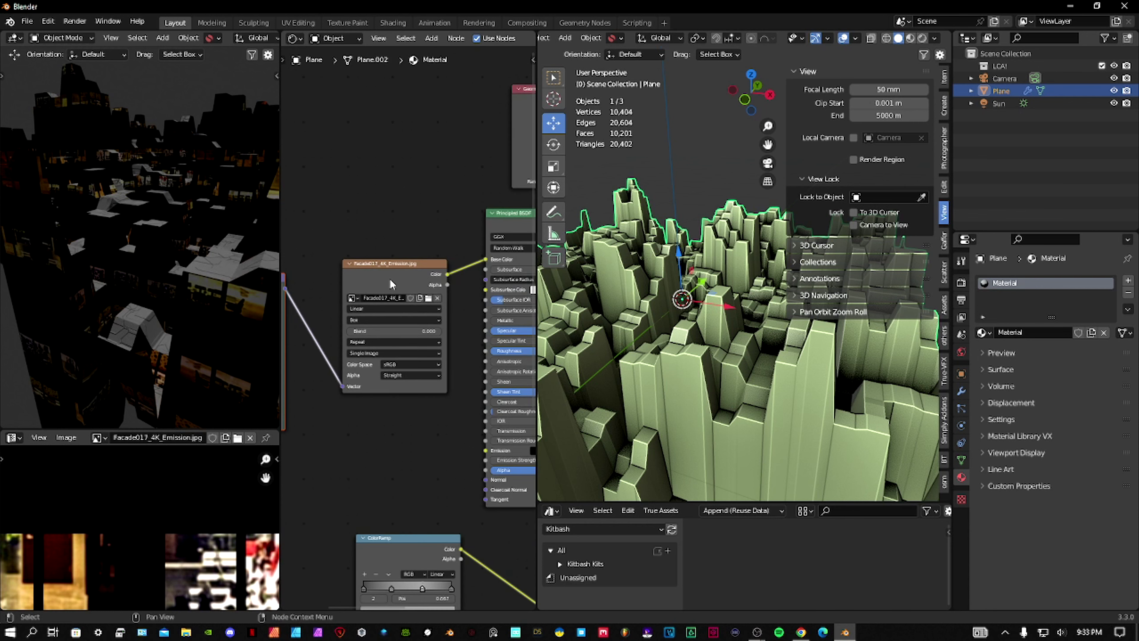
Connect the Color output of the Facade017_4K_Emission.jpg texture to the Emission input of the facade Principled BSDF
drag(395, 279, 367, 276)
click(367, 276)
scroll(364, 264, up, 2)
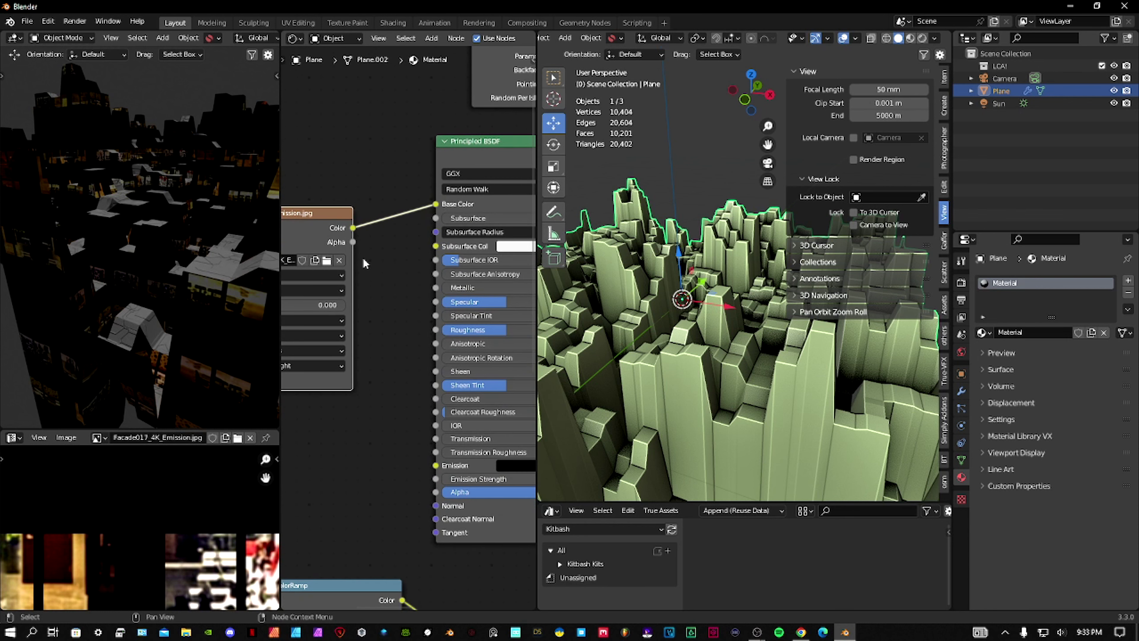
drag(353, 230, 392, 468)
middle_drag(92, 221, 155, 258)
middle_drag(352, 354, 380, 307)
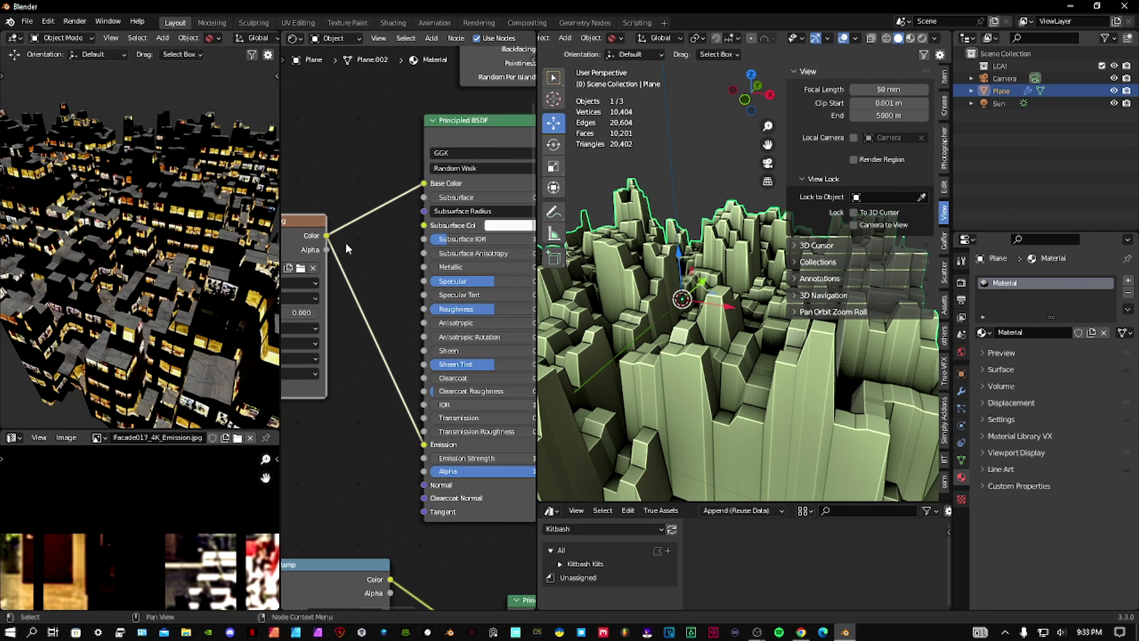
Link the facade texture's Color to the Principled BSDF's Emission Strength and insert a ColorRamp on that link
drag(375, 473, 403, 458)
shift+scroll(386, 449, down, 2)
key(shift+a)
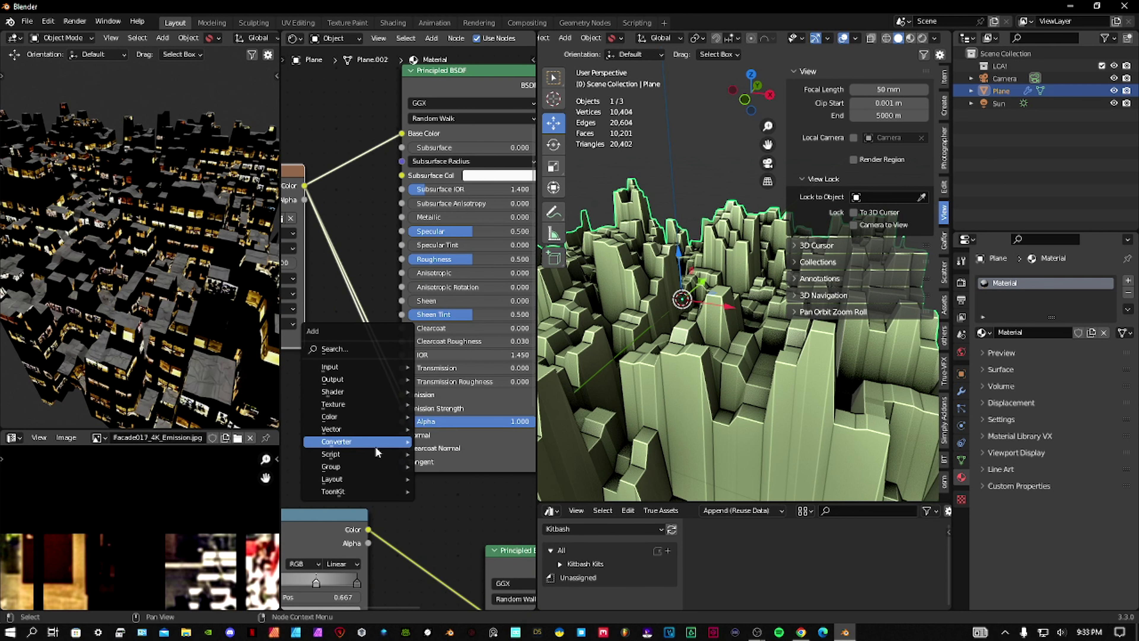
mouse_move(359, 441)
click(466, 467)
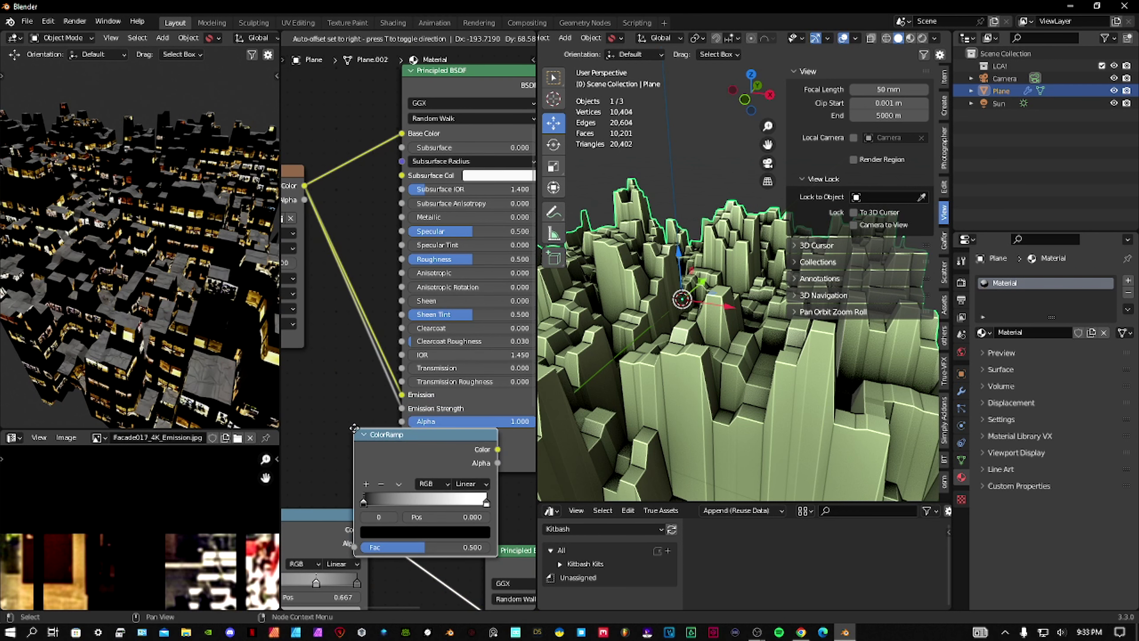
click(341, 384)
middle_drag(341, 385, 332, 307)
Move the emission ColorRamp's black stop to about 0.49 and its white stop to 0.689
drag(354, 379, 392, 379)
scroll(360, 475, up, 1)
drag(417, 324, 429, 289)
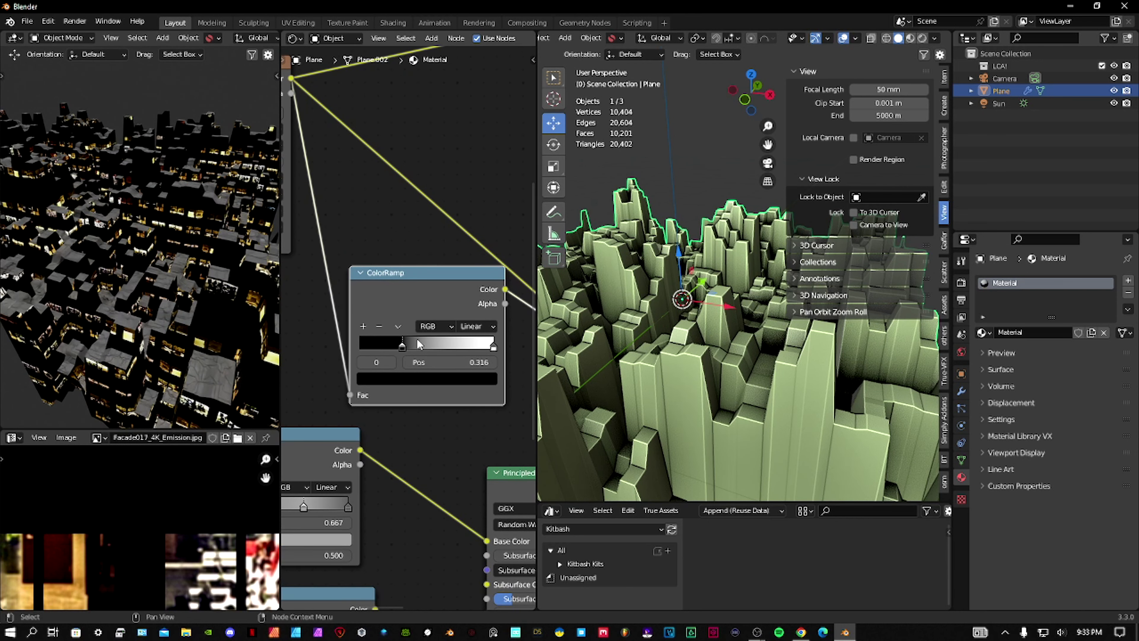
drag(401, 347, 452, 349)
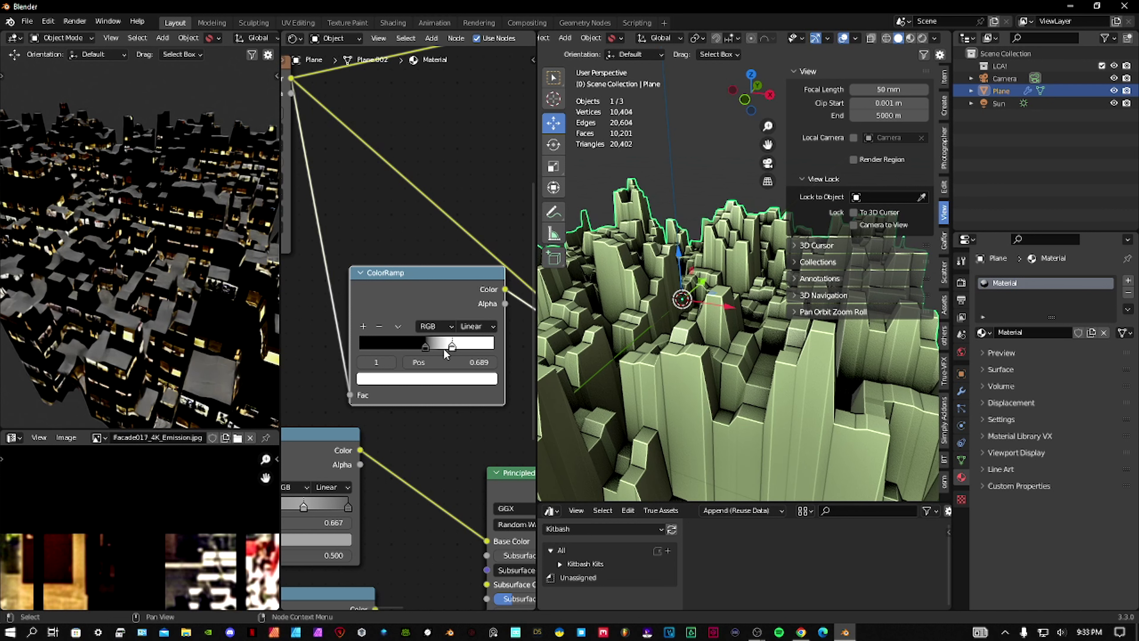
Try to insert a texture node on the link between the facade image and the emission-strength ColorRamp
key(shift+a)
middle_drag(507, 306, 417, 420)
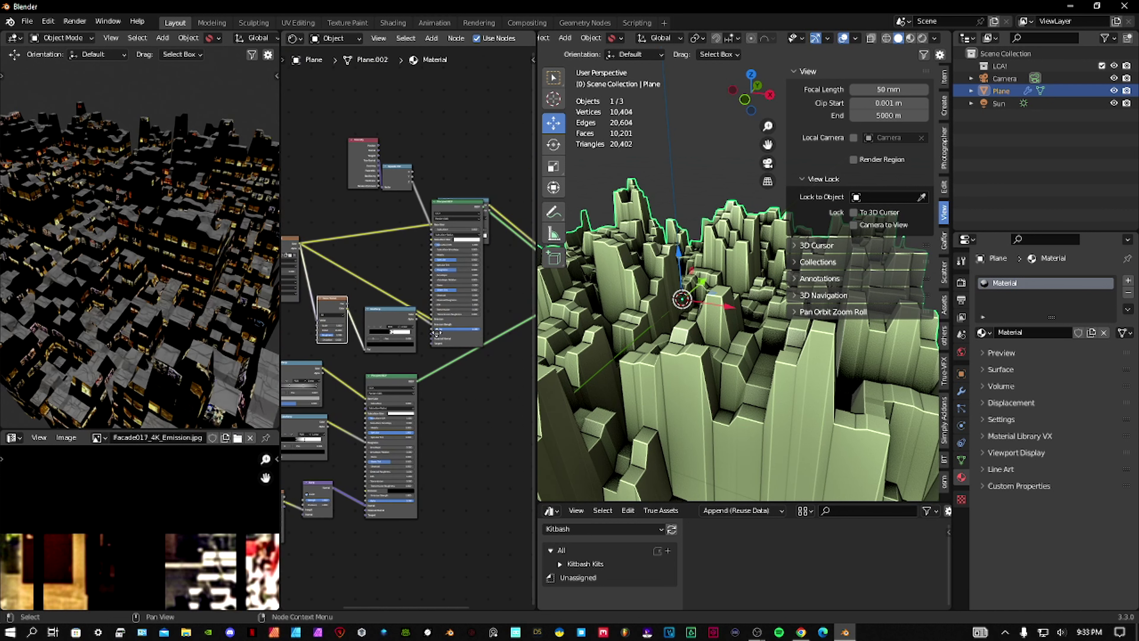
Set the facade Principled BSDF's Roughness to 0, Metallic to 1.000 and Specular to 1.000
scroll(421, 325, up, 10)
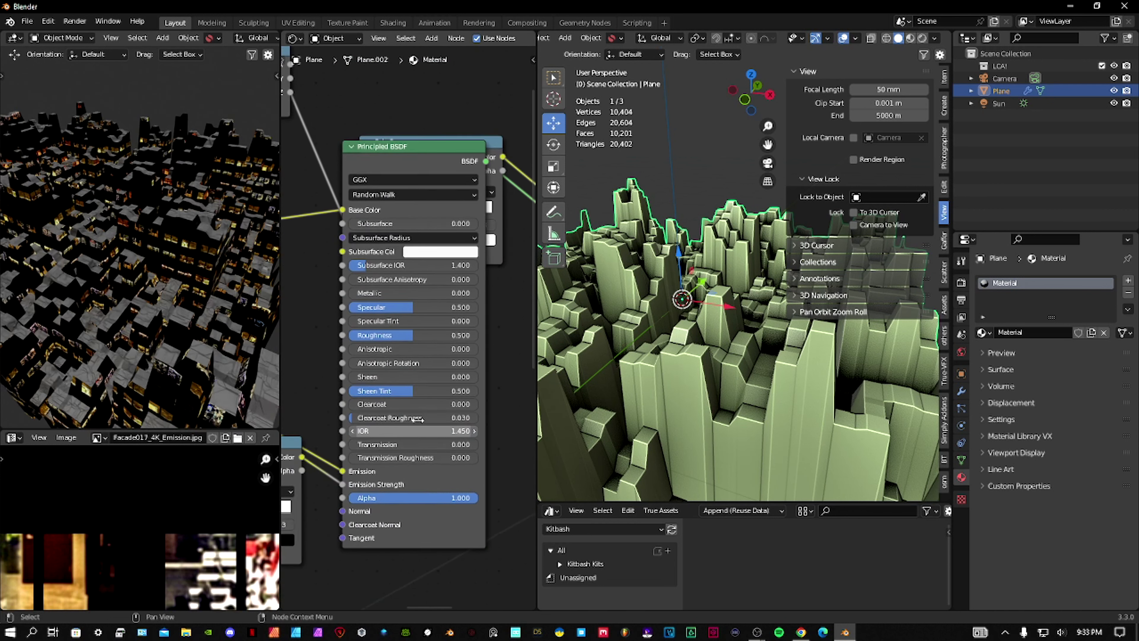
scroll(448, 334, up, 1)
drag(449, 336, 354, 336)
drag(358, 287, 489, 287)
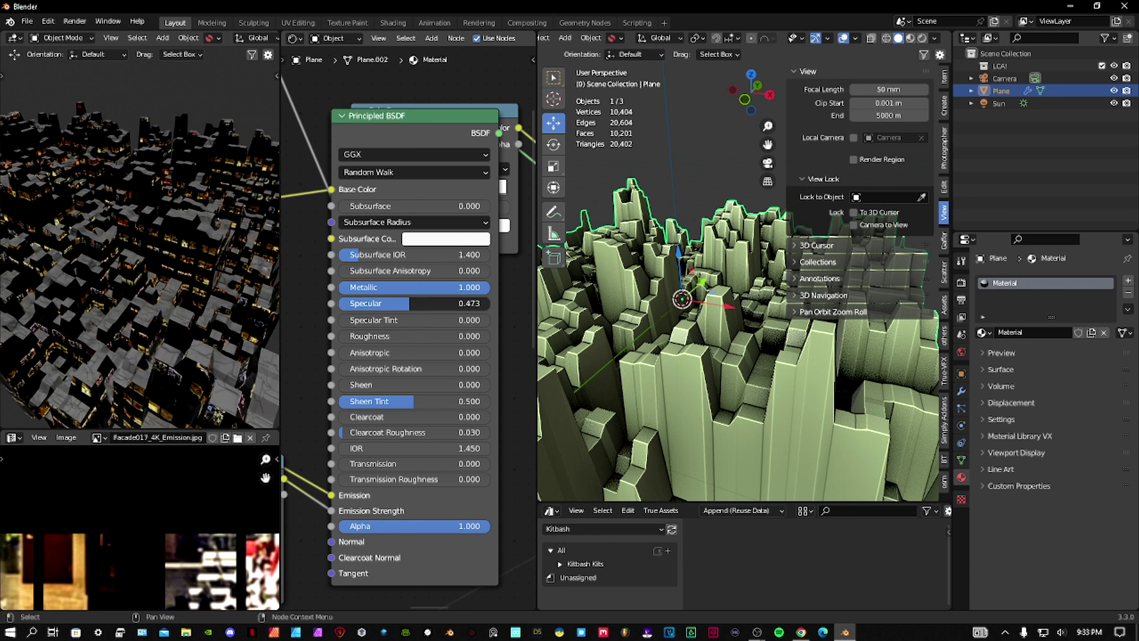
drag(428, 308, 488, 308)
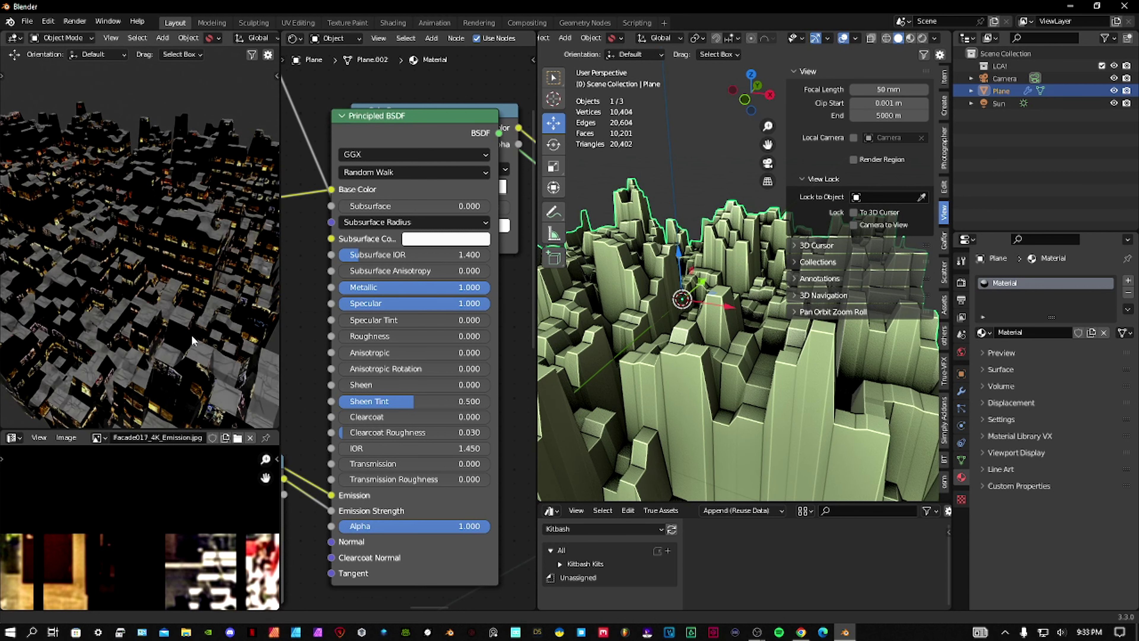
Examine the lit facades and grey rooftops in the rendered preview up close and from several angles
middle_drag(148, 251, 154, 254)
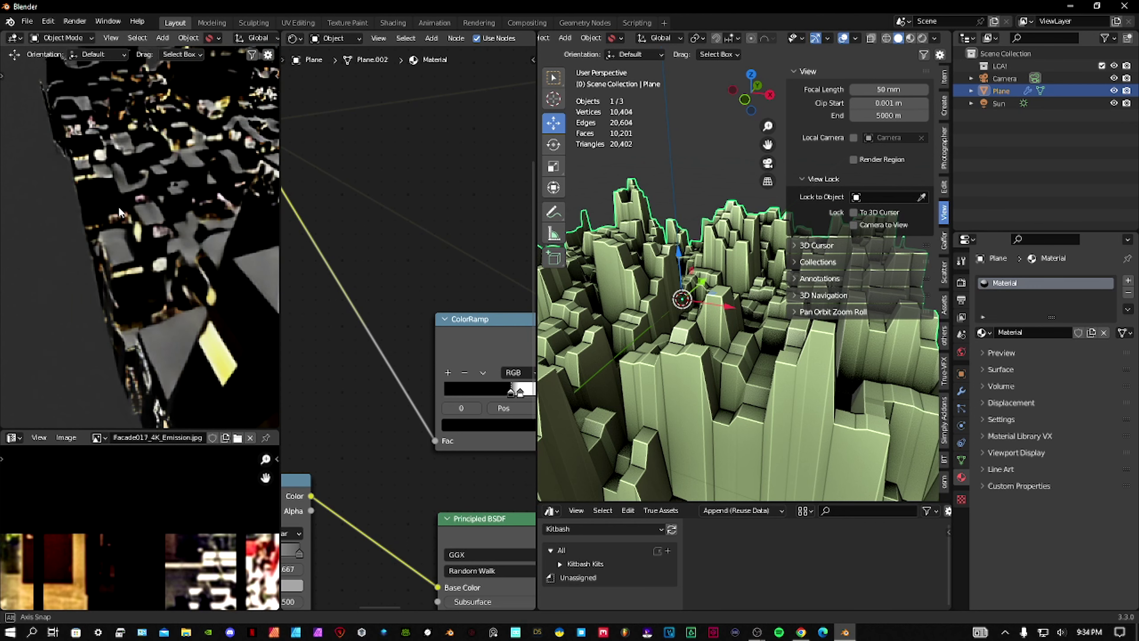
middle_drag(144, 243, 147, 259)
scroll(147, 260, up, 10)
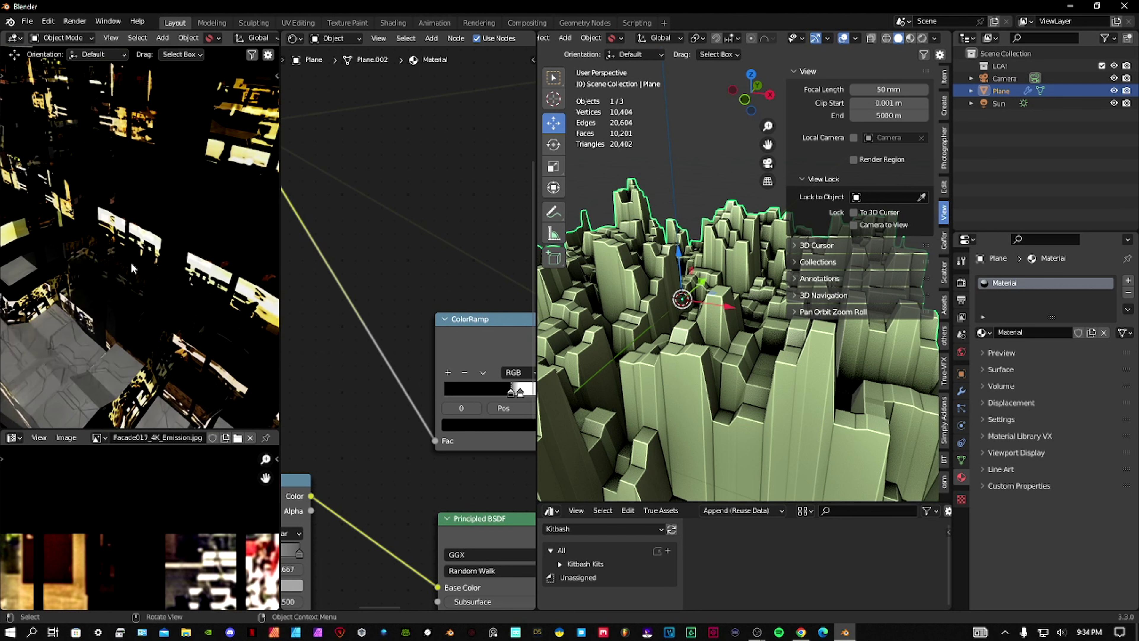
scroll(125, 308, down, 5)
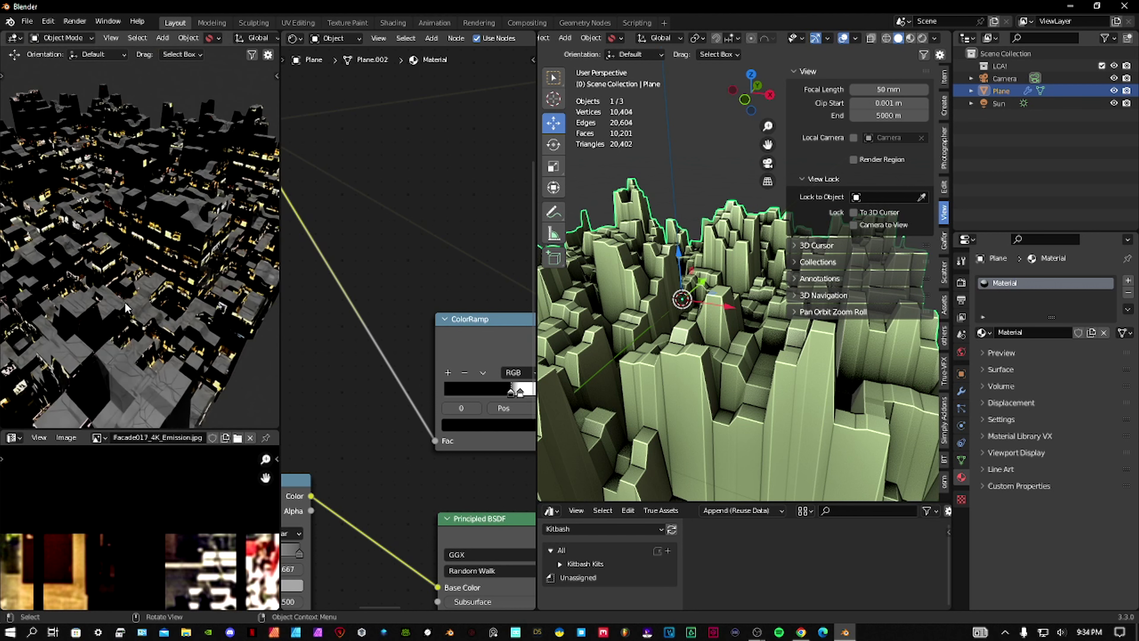
middle_drag(137, 279, 169, 299)
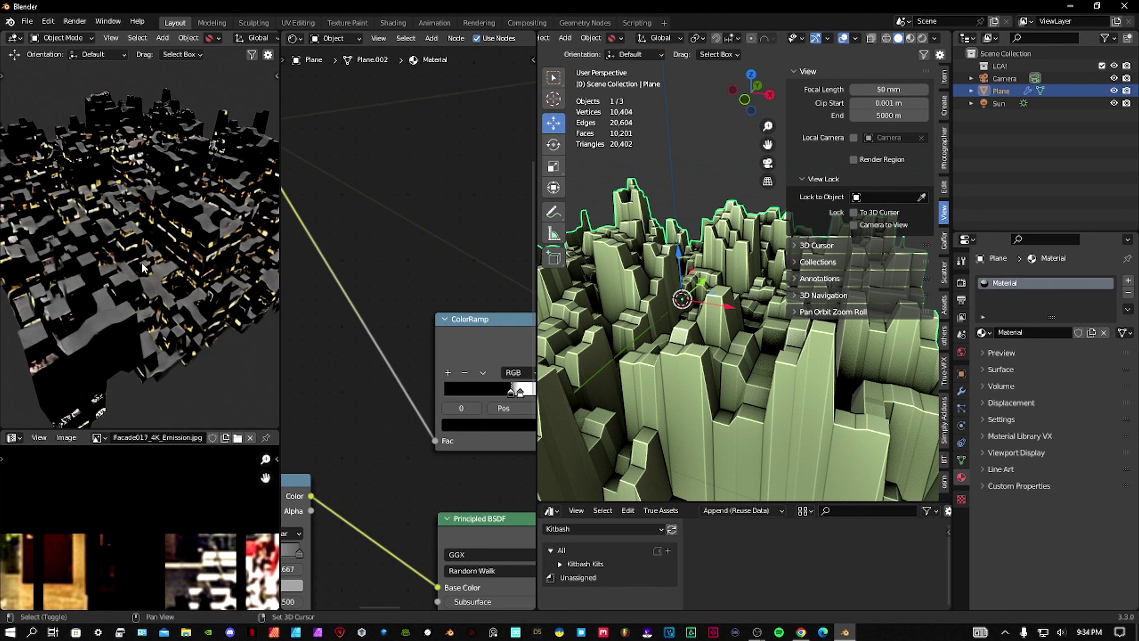
middle_drag(444, 373, 415, 258)
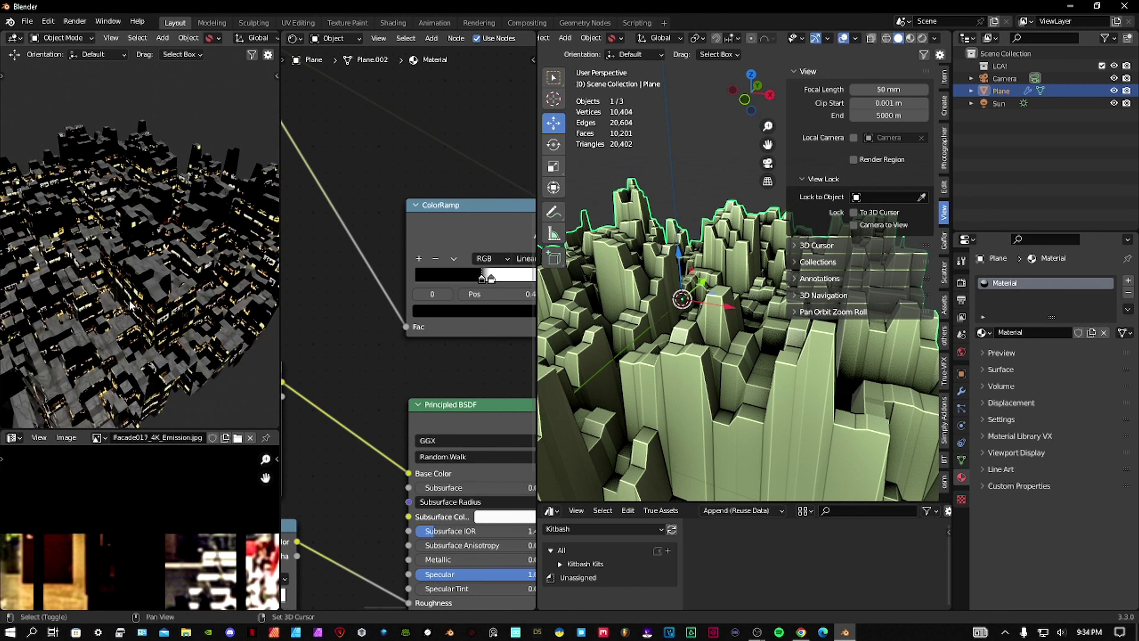
middle_drag(411, 336, 400, 313)
middle_drag(194, 261, 191, 235)
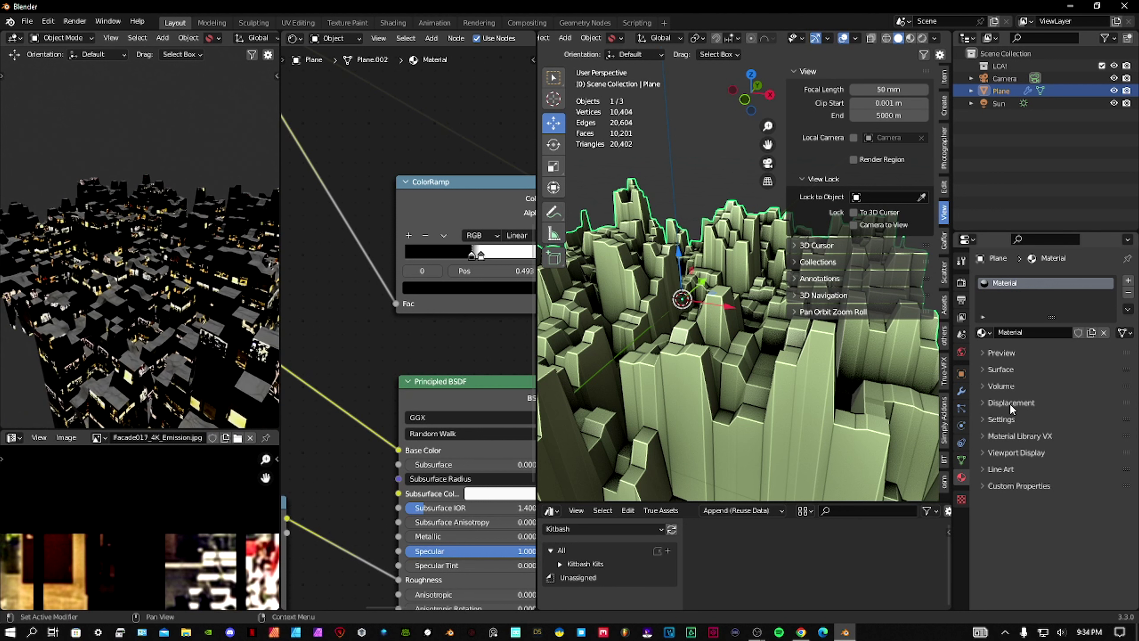
Adjust the building height by setting the Strength of the plane's Displace modifier to 1.630, and check the city in the rendered preview
shift+middle_drag(801, 395, 748, 389)
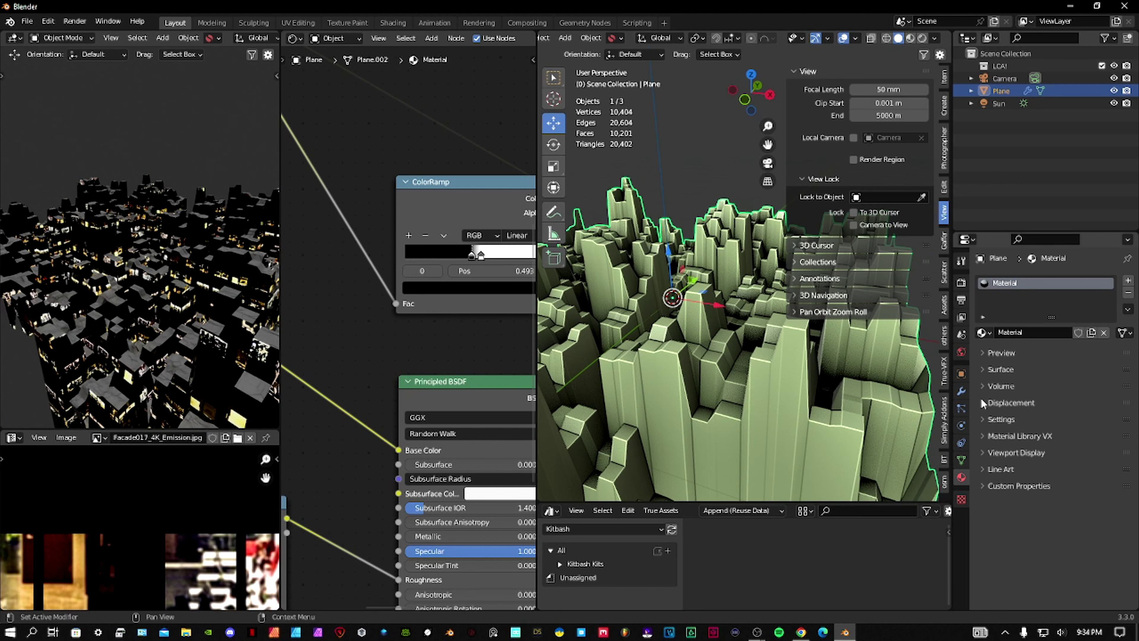
click(962, 392)
drag(1084, 379, 1121, 379)
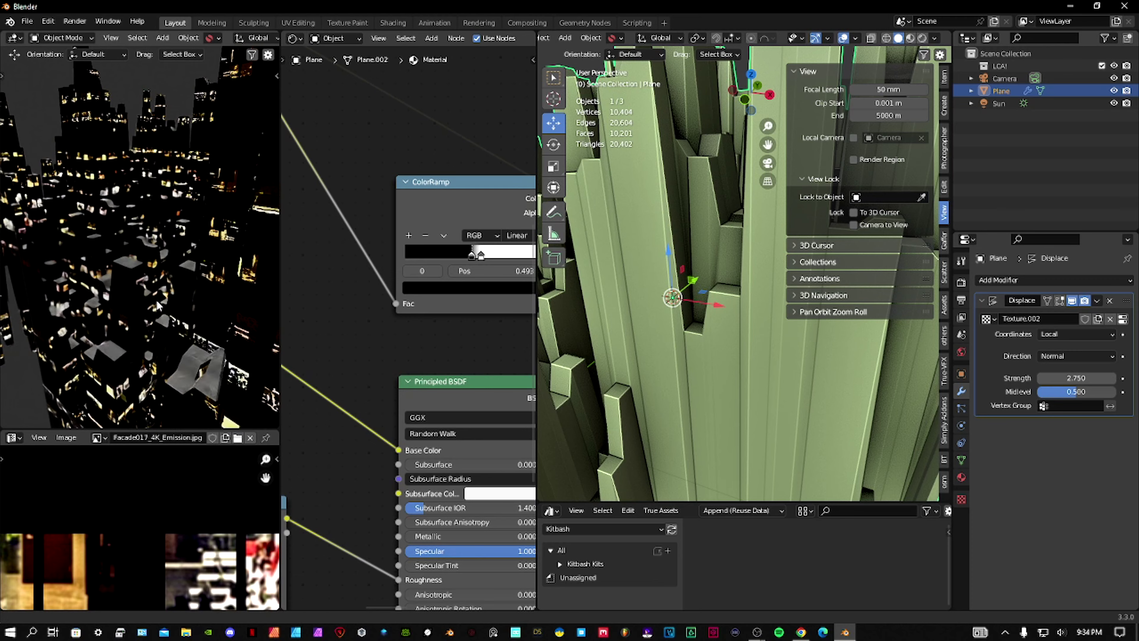
shift+middle_drag(157, 305, 130, 310)
shift+middle_drag(224, 290, 150, 294)
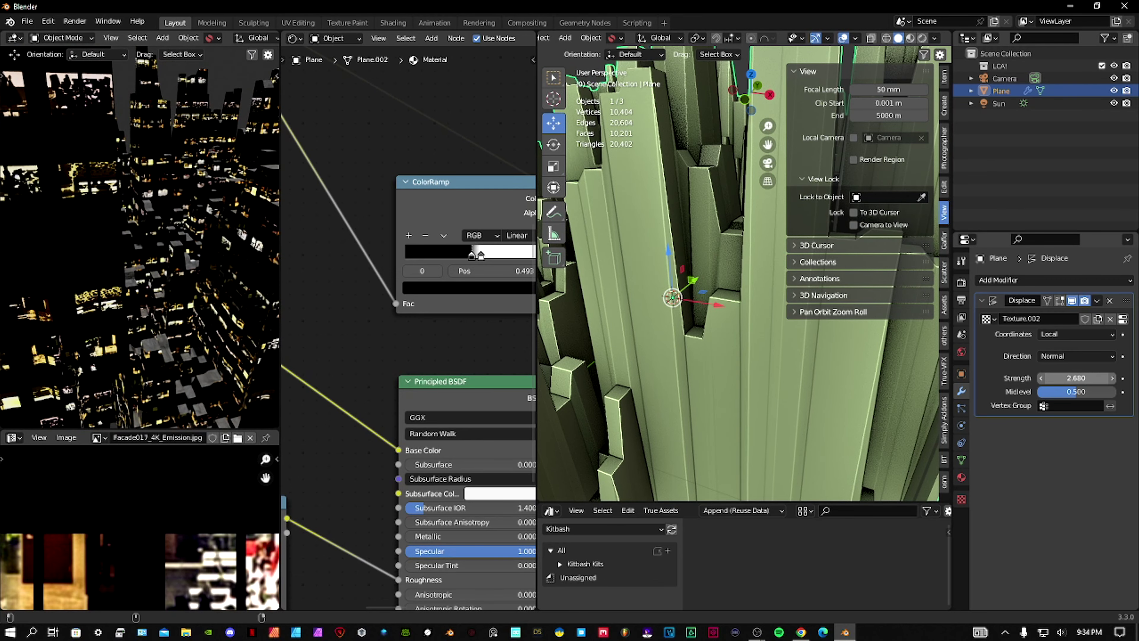
drag(1077, 378, 1038, 378)
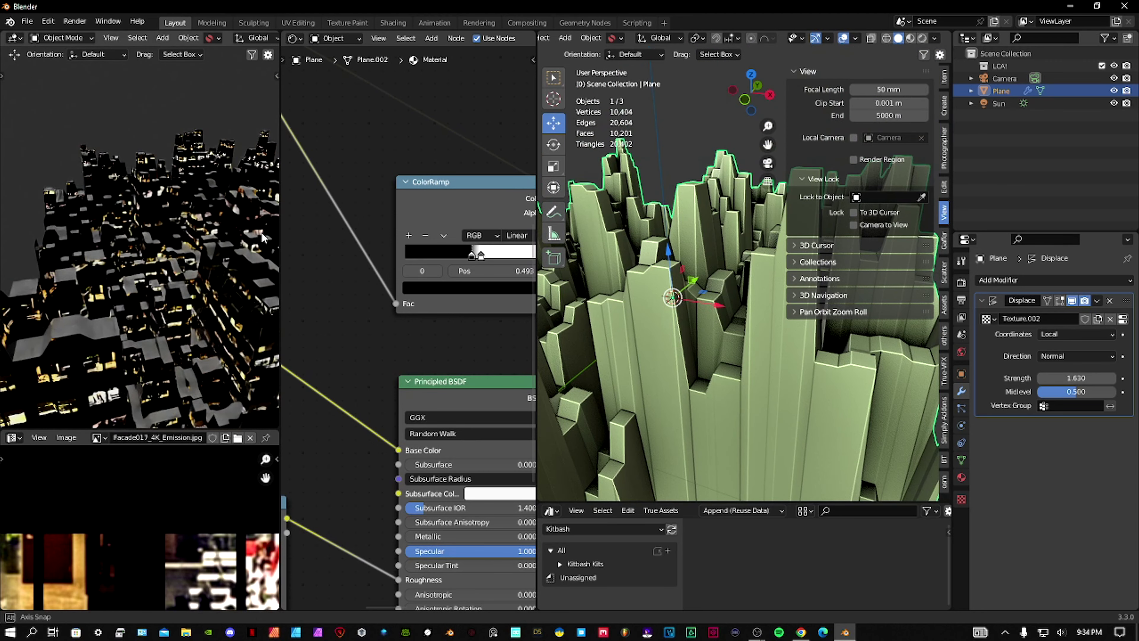
middle_drag(263, 238, 161, 315)
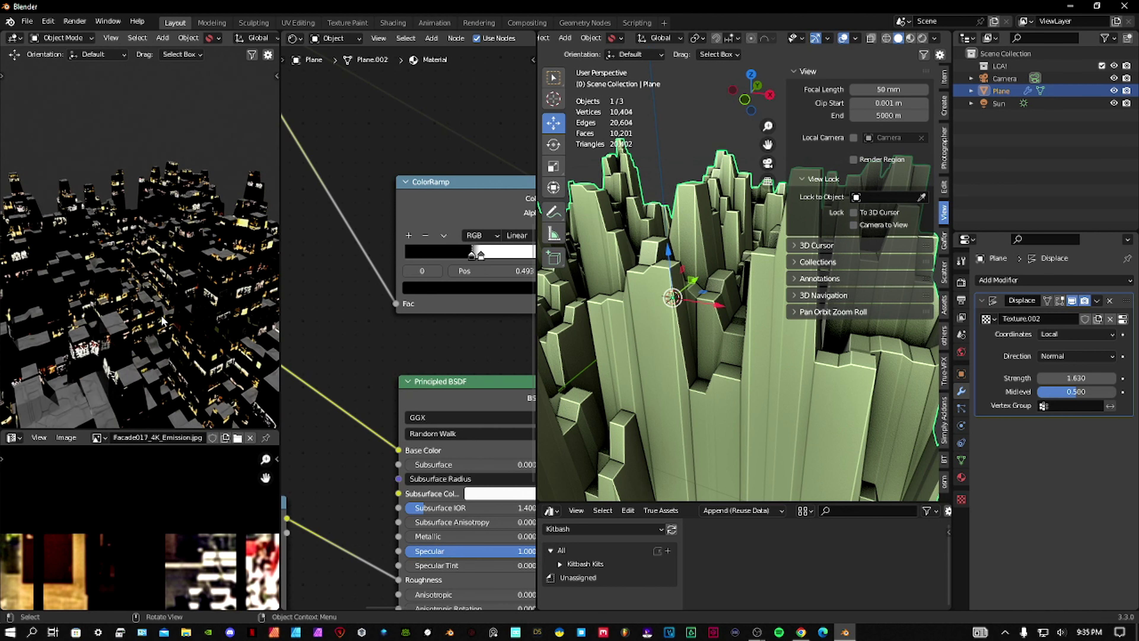